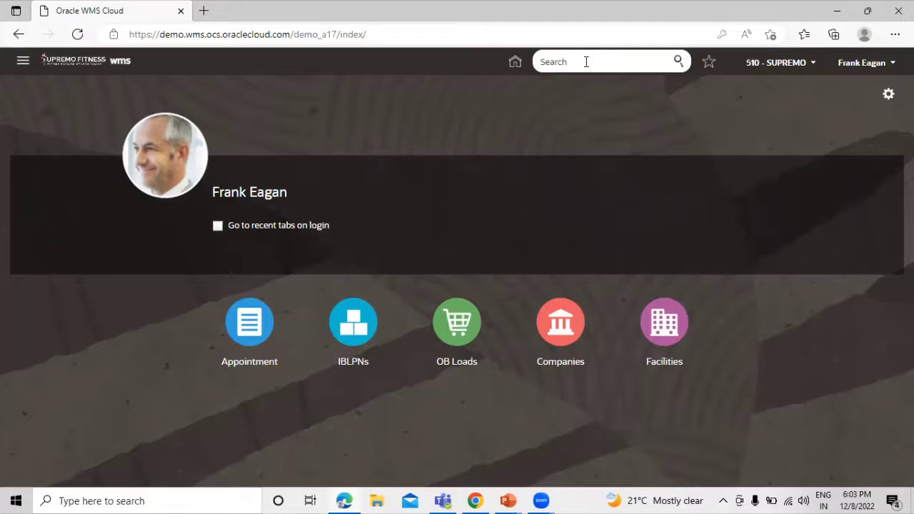
- Search for "input" in the WMS and open the Input Interfaces screen
text(in)
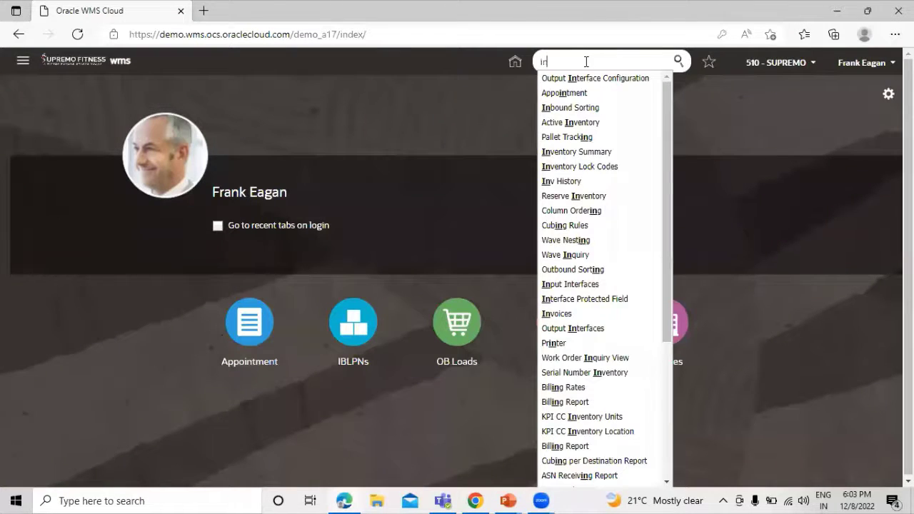
text(put)
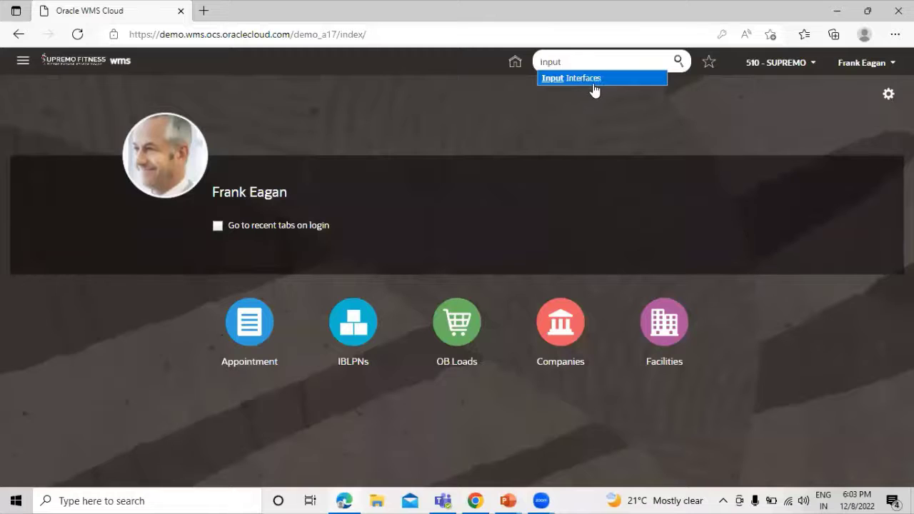
click(596, 78)
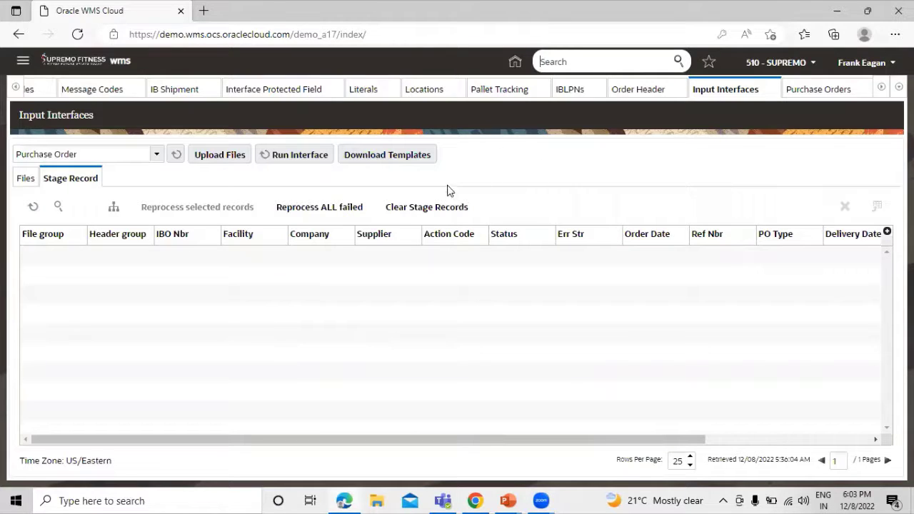
- Download the input interface templates archive from the Input Interfaces screen
click(395, 157)
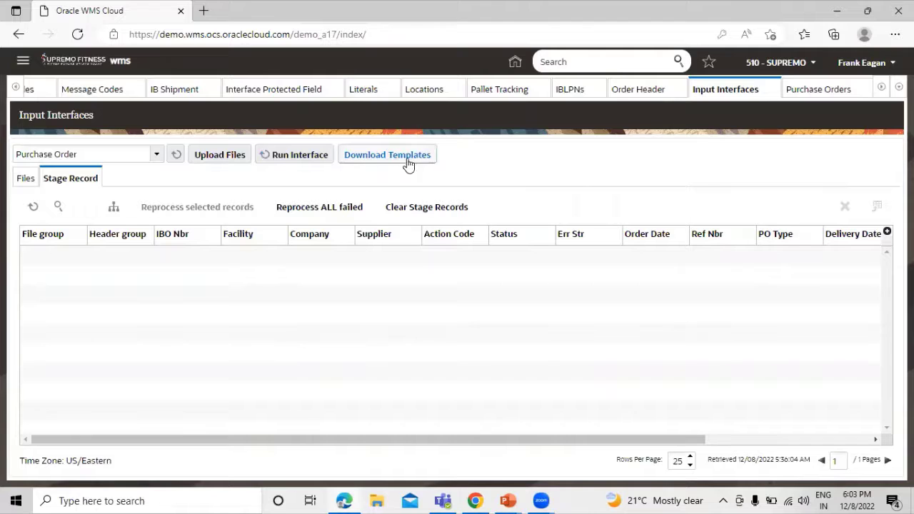
click(391, 159)
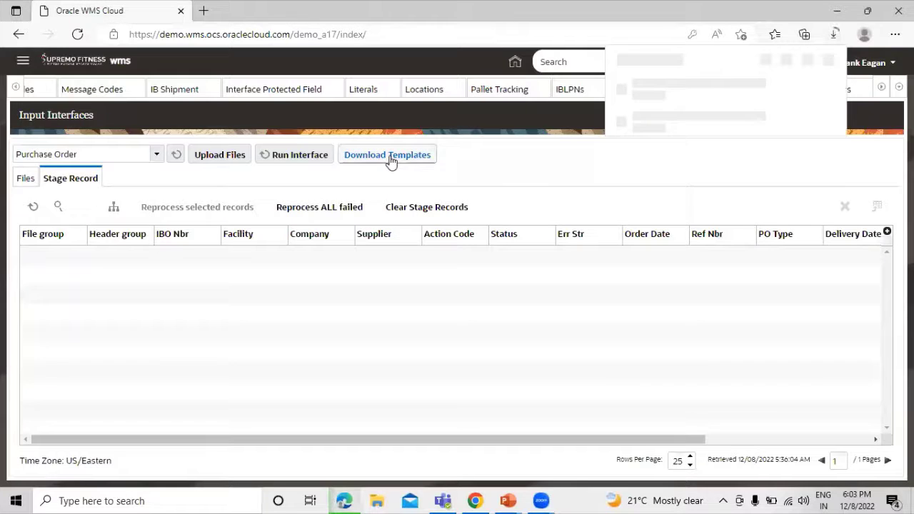
mouse_move(740, 107)
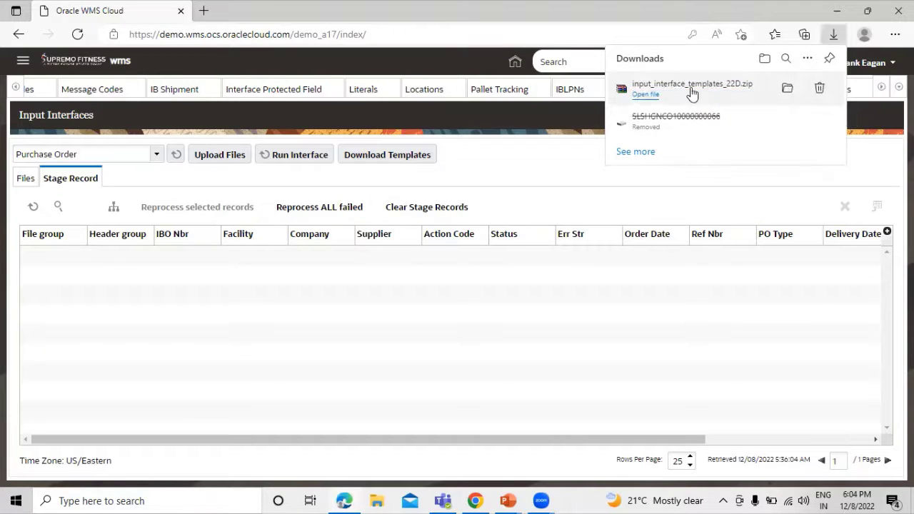
- Open the downloaded input_interface_templates_22D.zip, extract it to the input_interface_templates_22D folder in Downloads, and close the archive
click(646, 95)
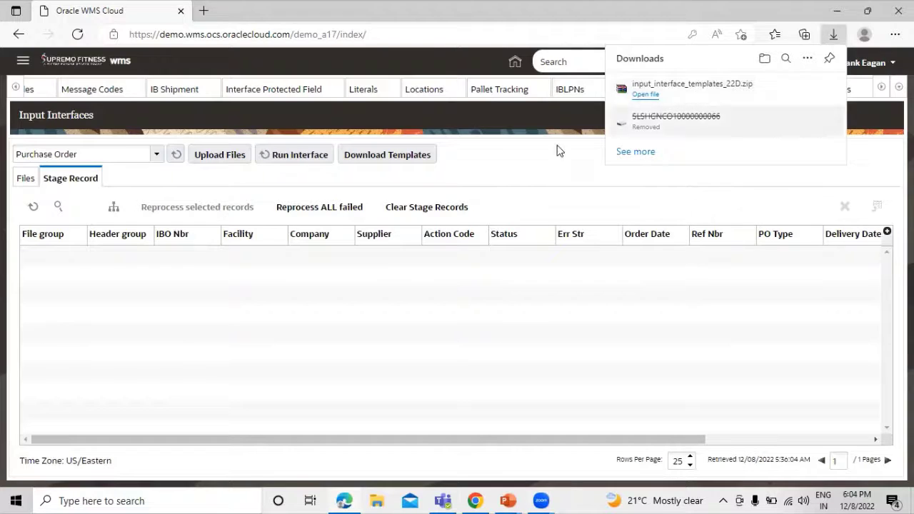
double_click(218, 107)
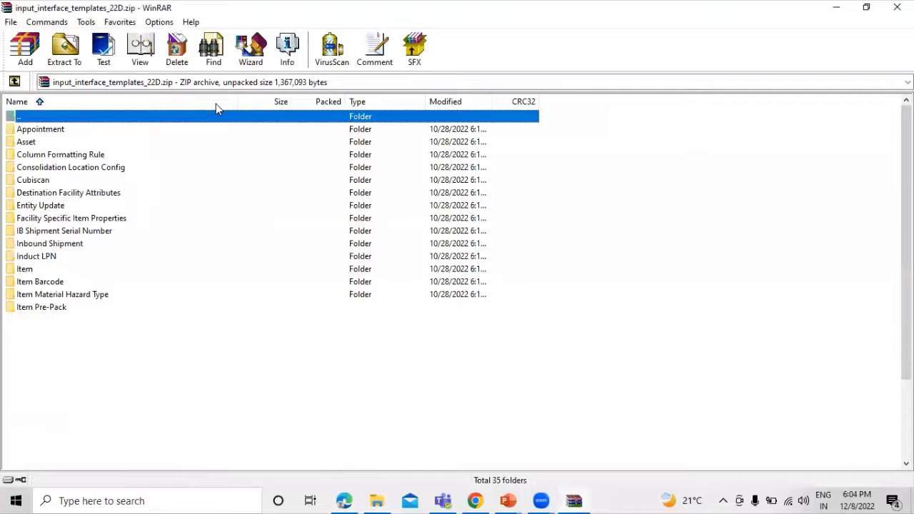
click(64, 46)
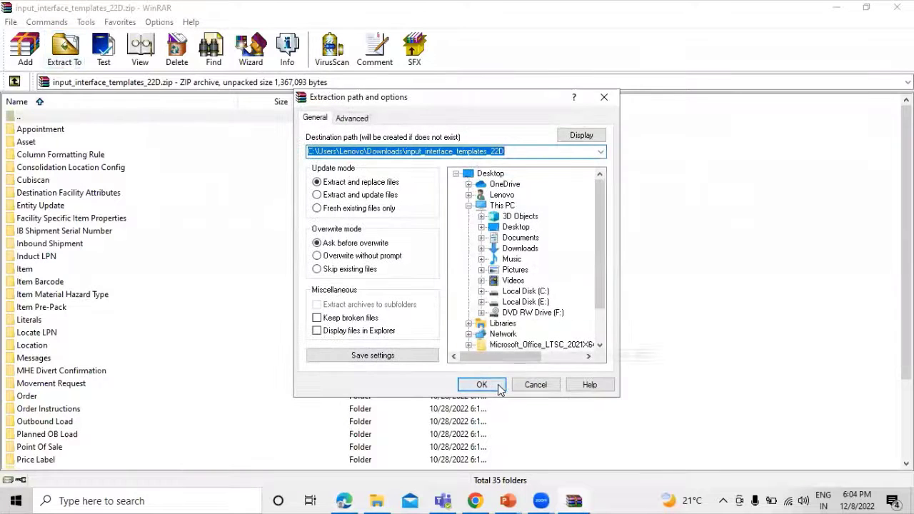
click(498, 387)
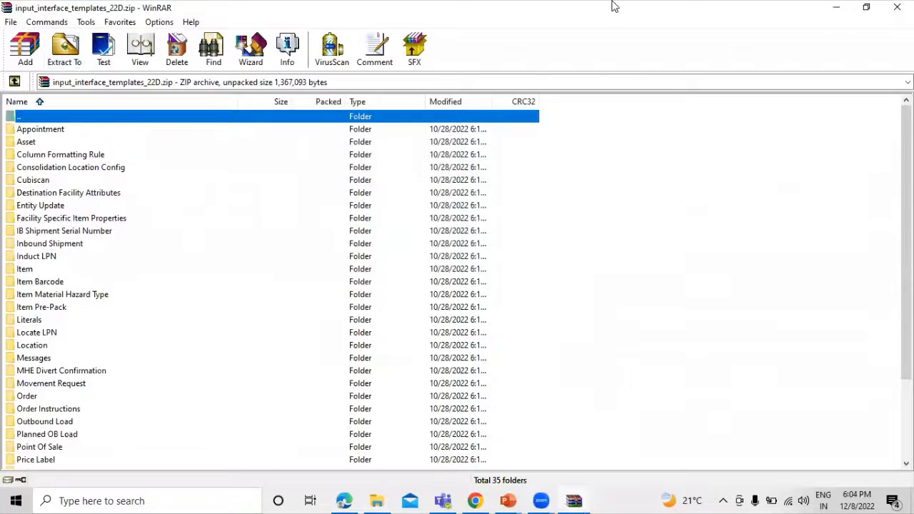
click(897, 7)
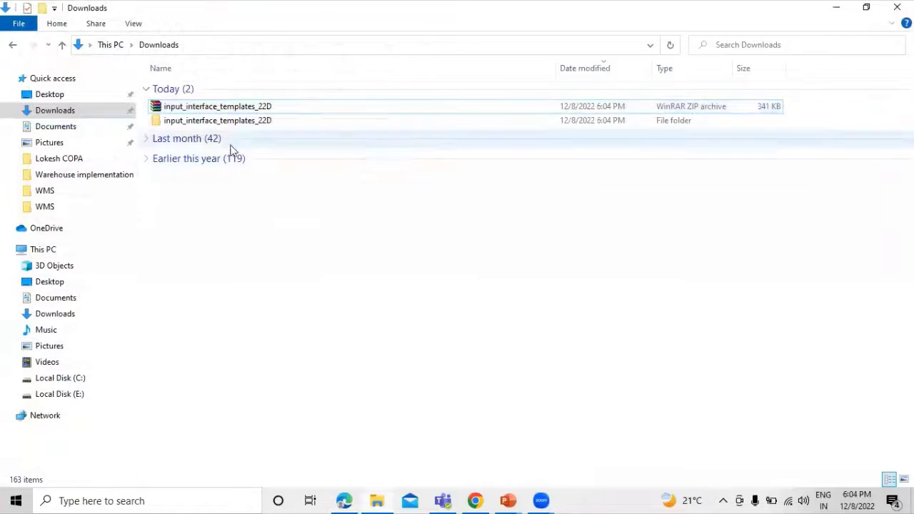
- Open the POS_PurchaseOrder_22D Excel worksheet from the extracted templates' Purchase Order folder and maximize its window
double_click(232, 122)
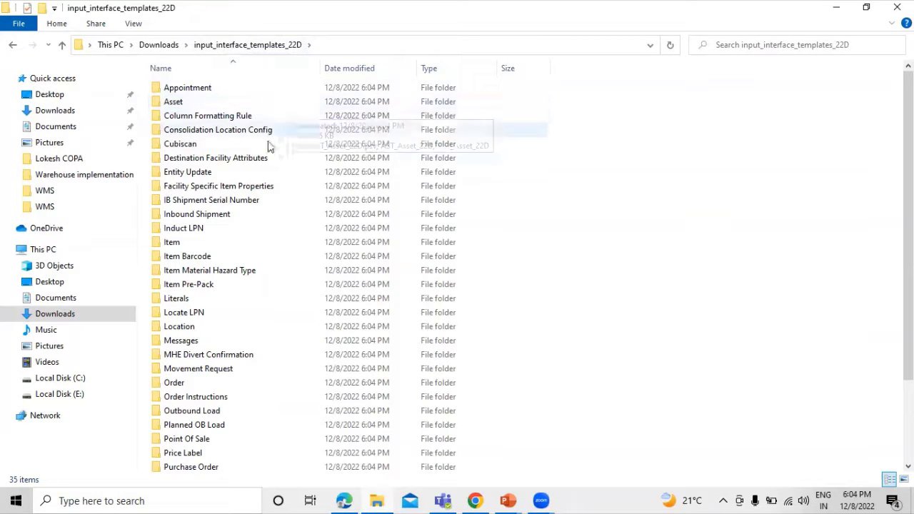
scroll(255, 253, down, 3)
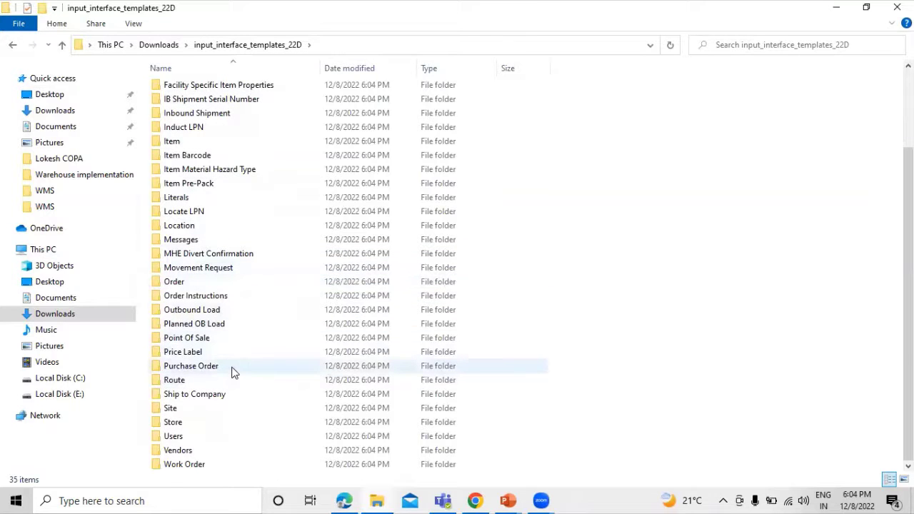
double_click(232, 372)
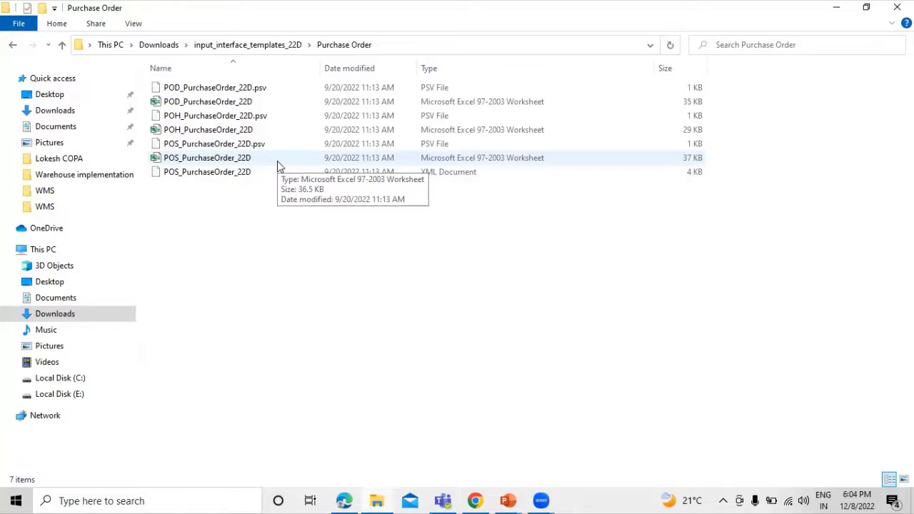
click(224, 158)
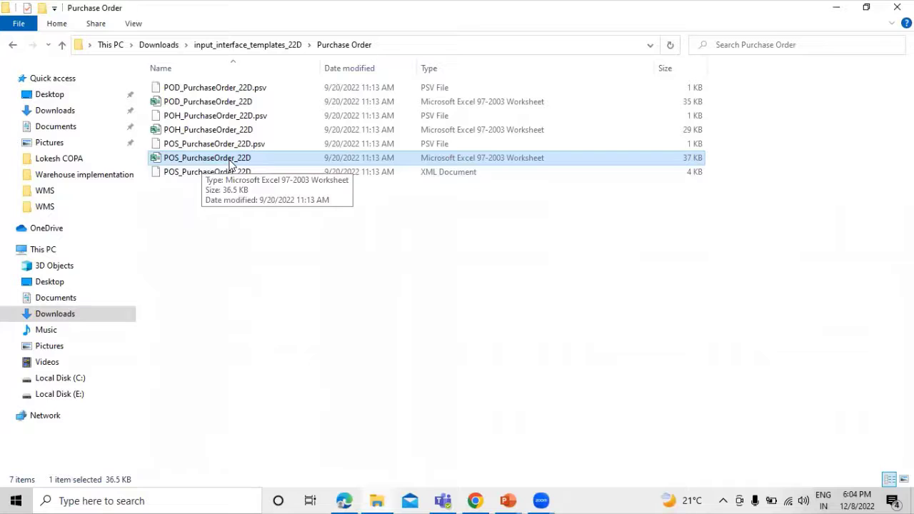
double_click(225, 157)
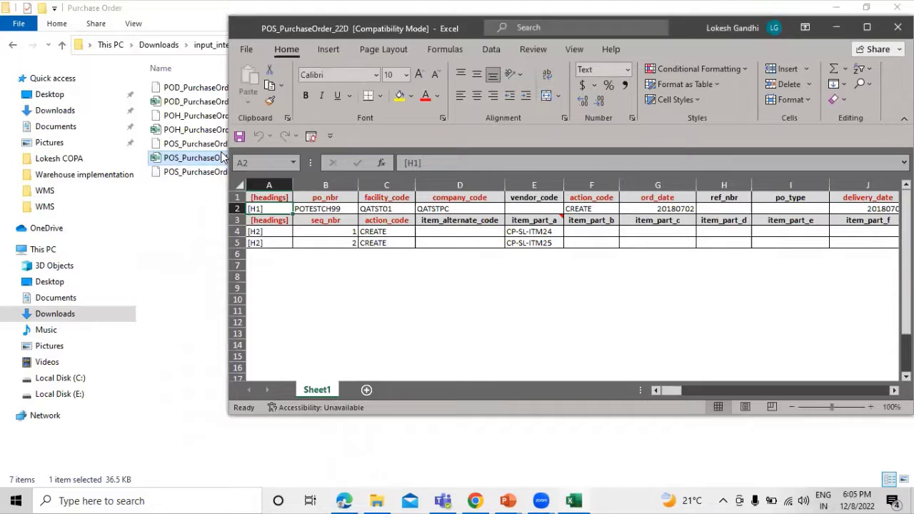
click(867, 28)
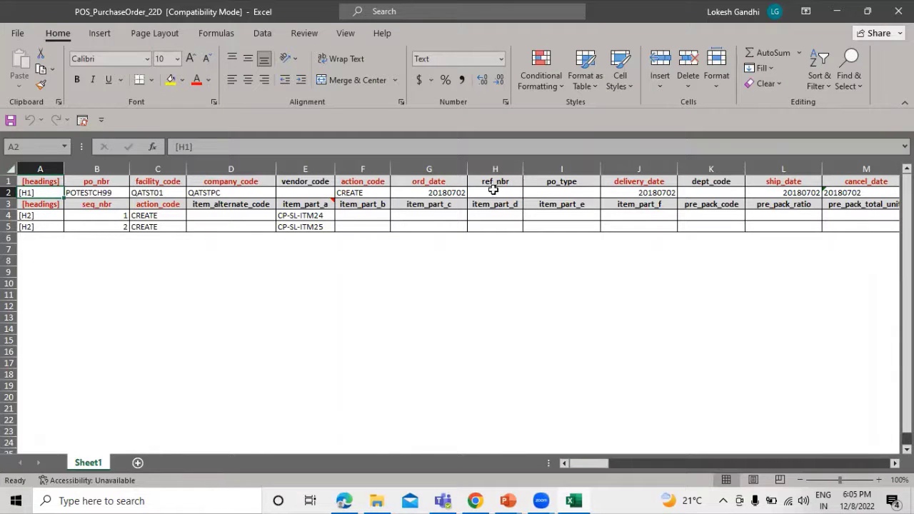
- Replace the po_nbr value in cell B2 of the template with the new purchase order number
click(581, 462)
click(878, 480)
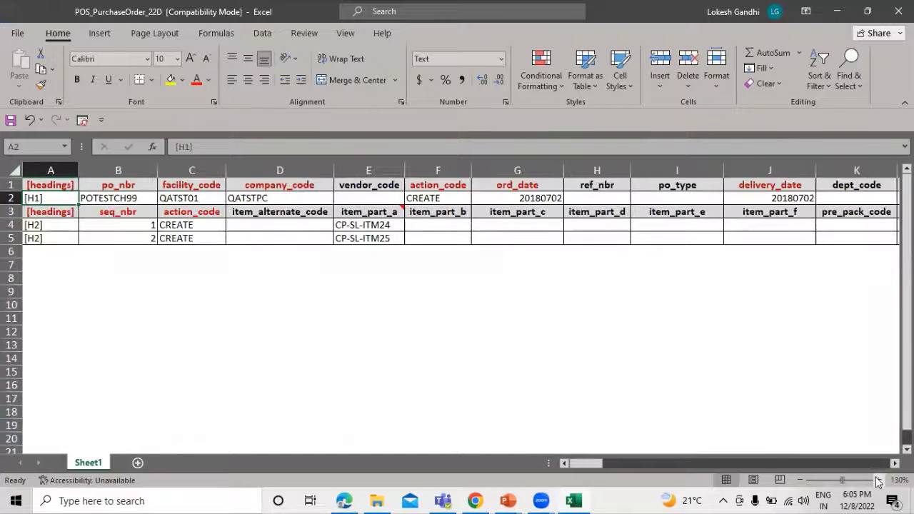
click(877, 480)
click(557, 365)
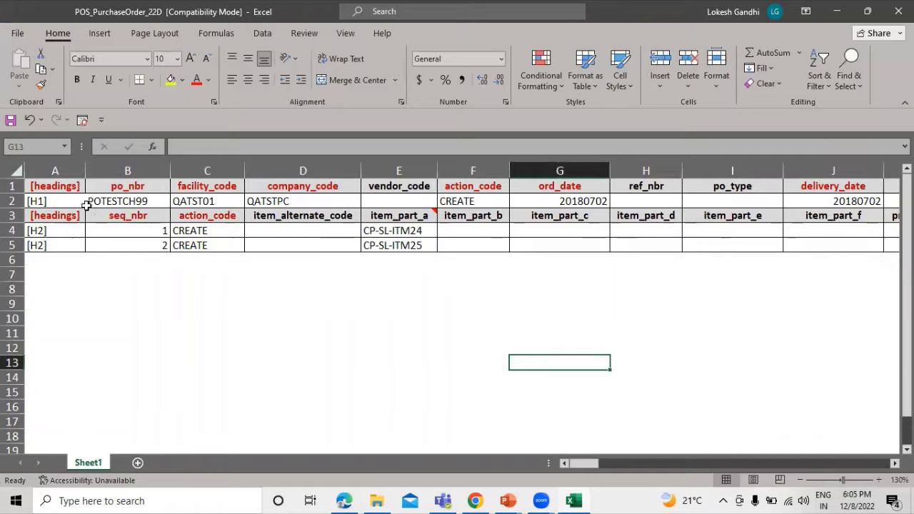
double_click(157, 201)
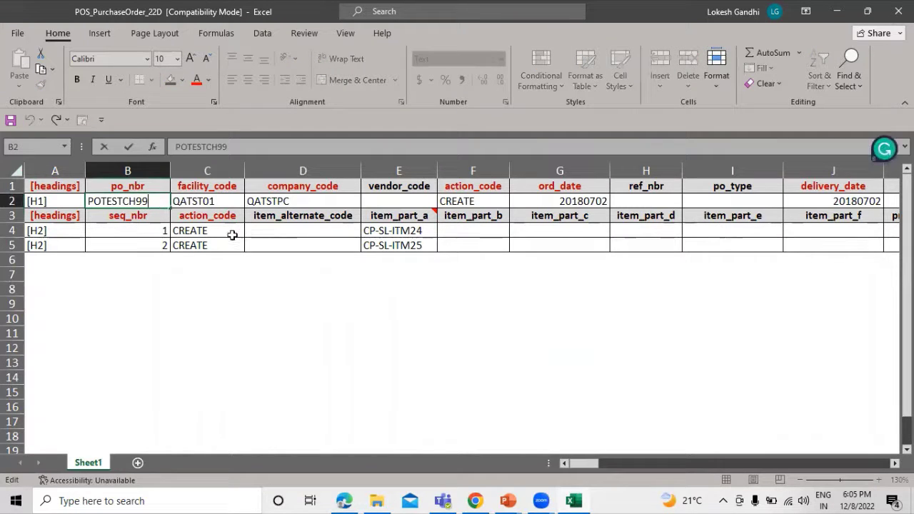
key(BackSpace)
key(BackSpace)
key(BackSpace)
key(BackSpace)
key(BackSpace)
key(BackSpace)
key(BackSpace)
key(BackSpace)
key(BackSpace)
key(BackSpace)
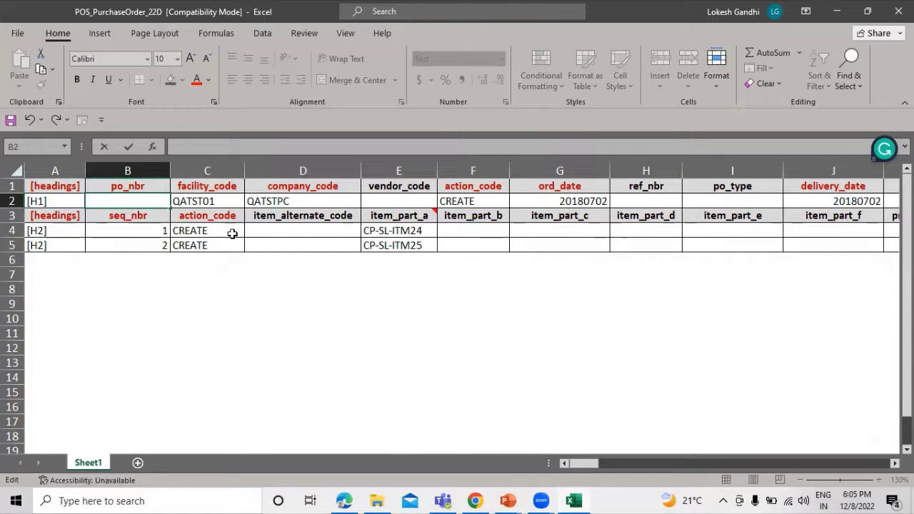
text(KG0101)
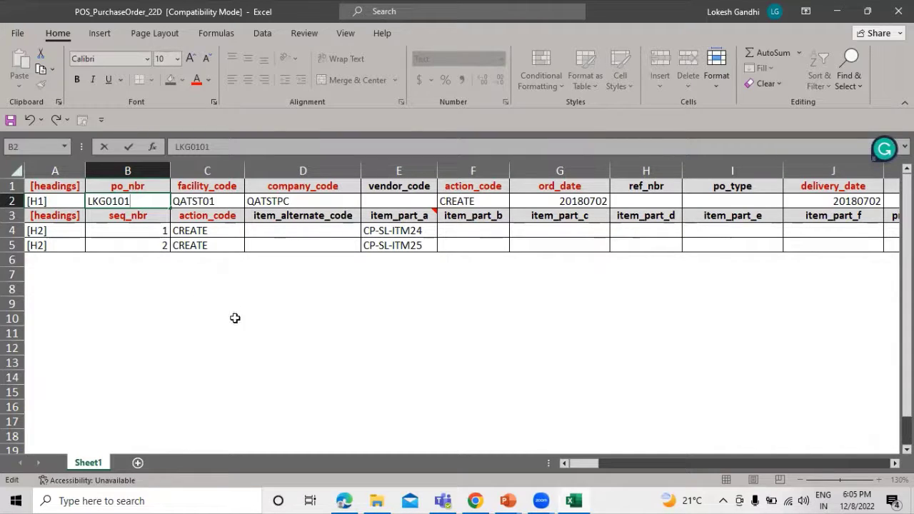
click(221, 332)
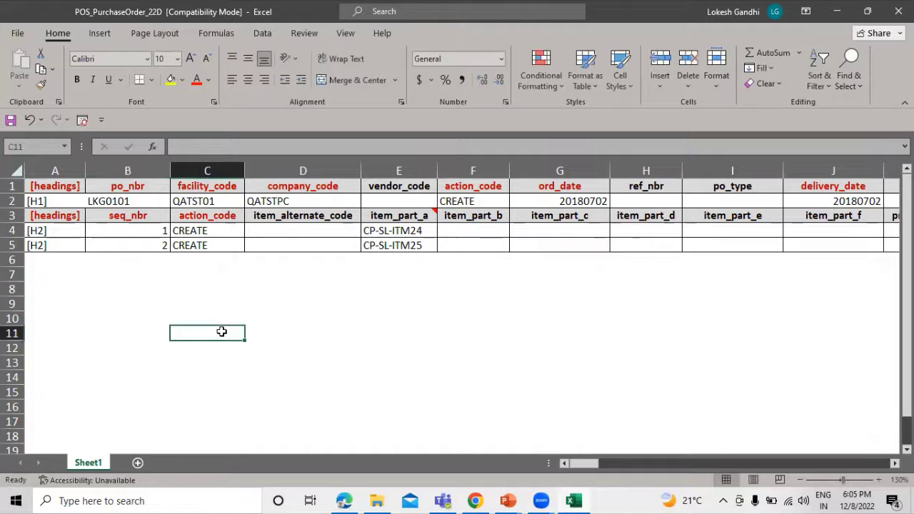
- Look up the active facility in Oracle WMS Cloud and set the facility_code in cell C2 of the Excel template to 510
click(223, 200)
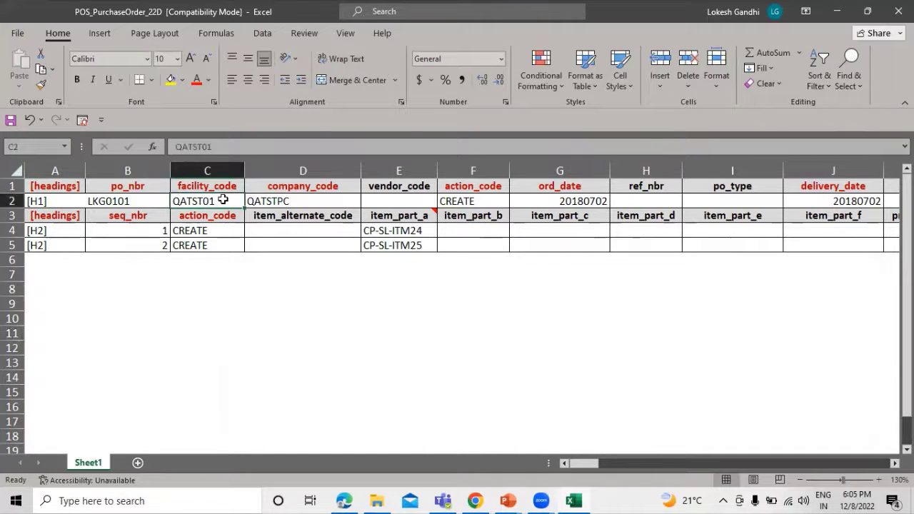
click(317, 198)
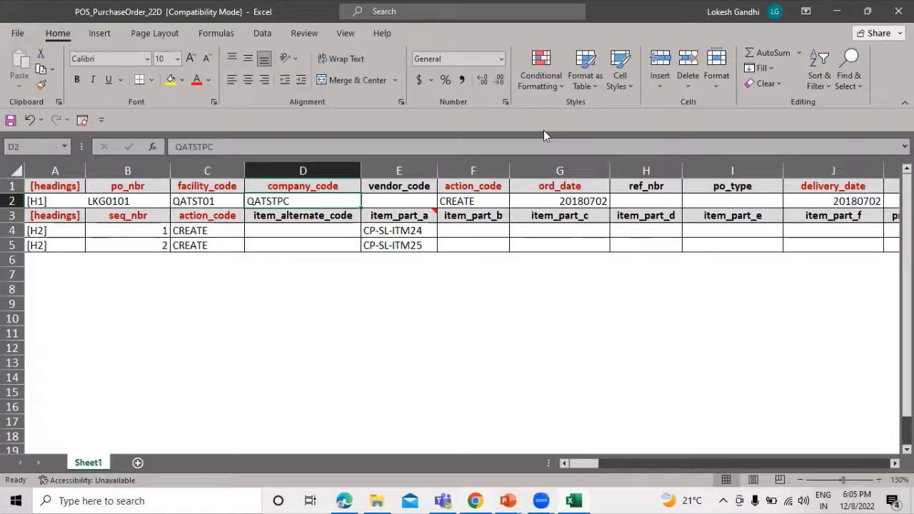
key(alt+Tab)
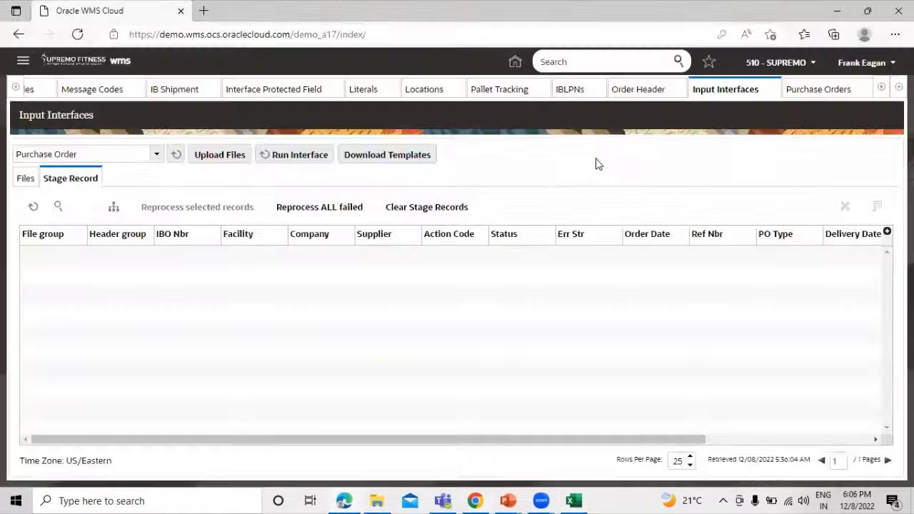
click(798, 62)
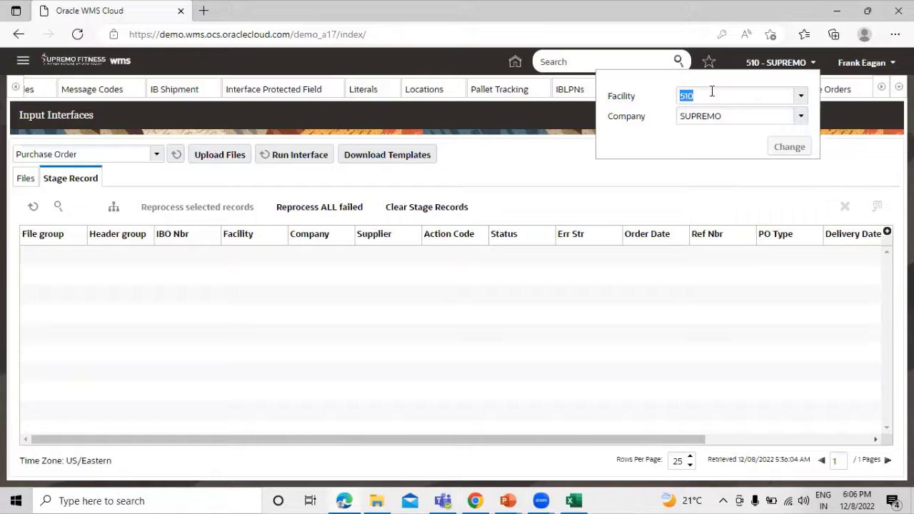
click(574, 501)
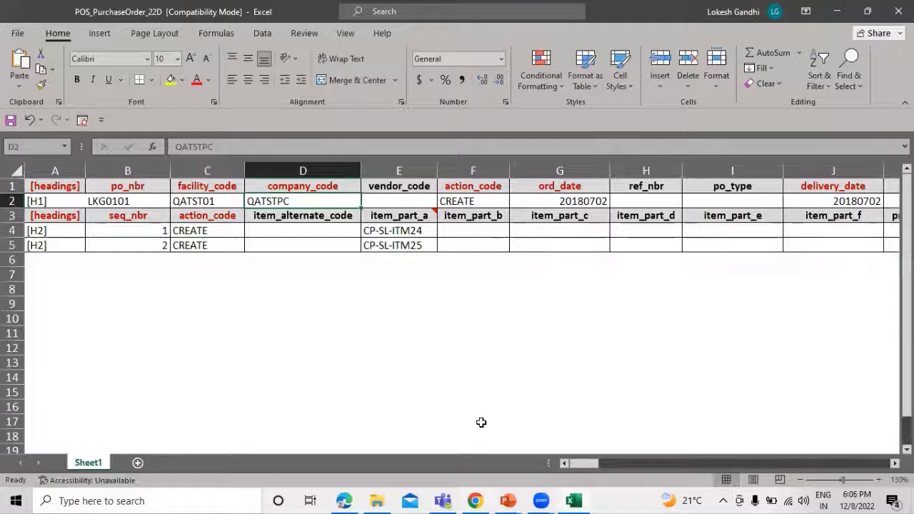
double_click(204, 202)
drag(222, 202, 165, 199)
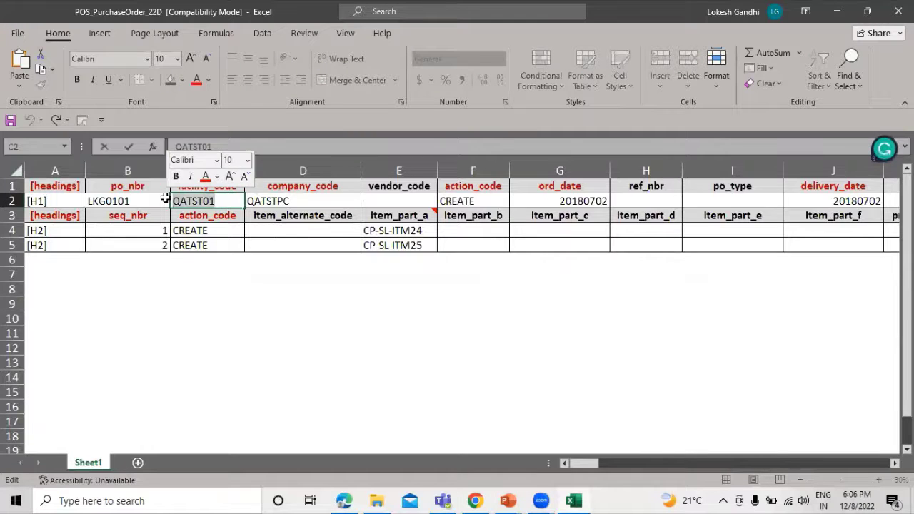
text(510)
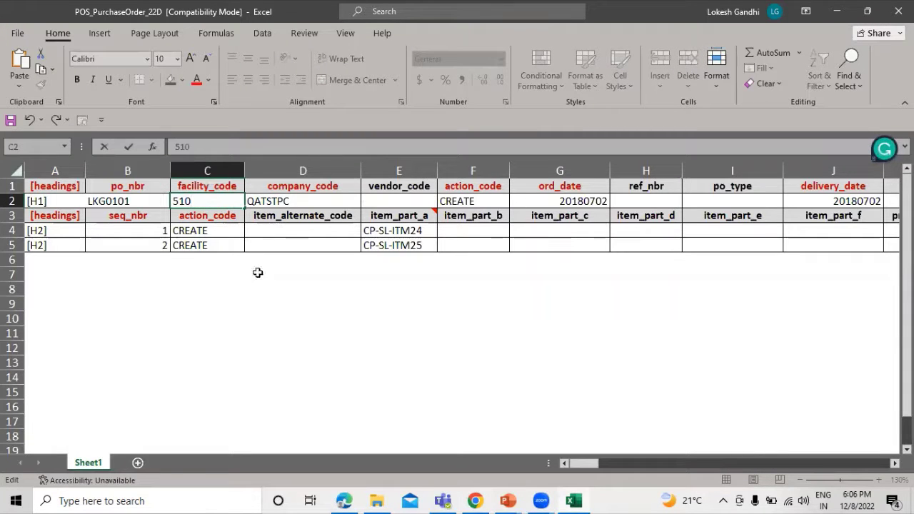
click(293, 303)
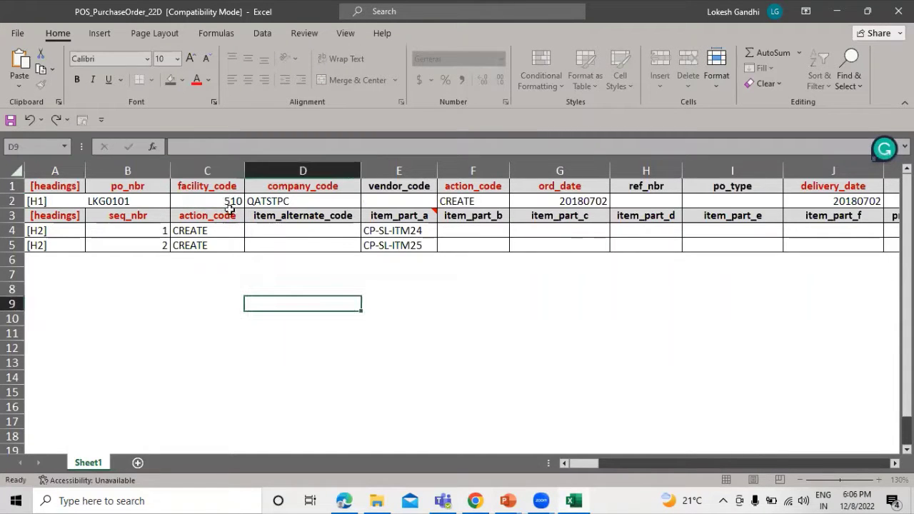
click(354, 396)
- Copy the active company, SUPREMO, from Oracle WMS Cloud and enter it as the company_code in cell D2 of the Excel template
click(311, 200)
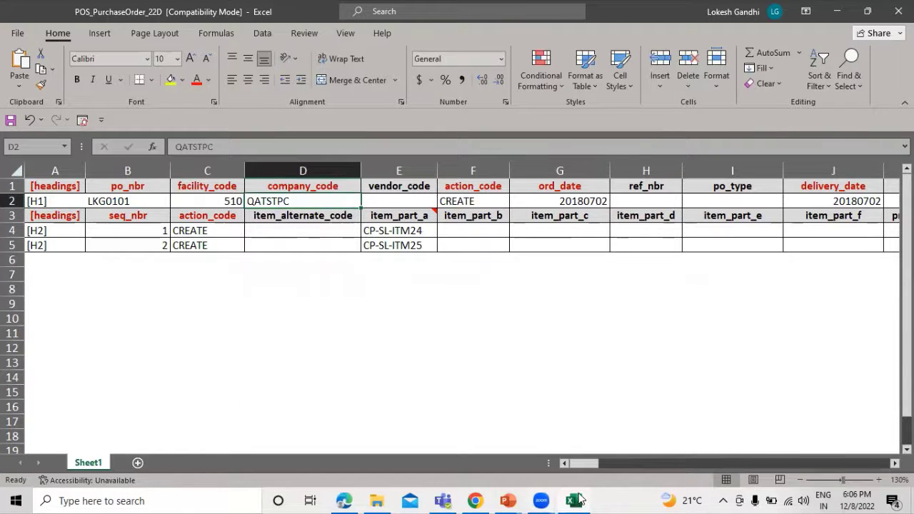
click(343, 500)
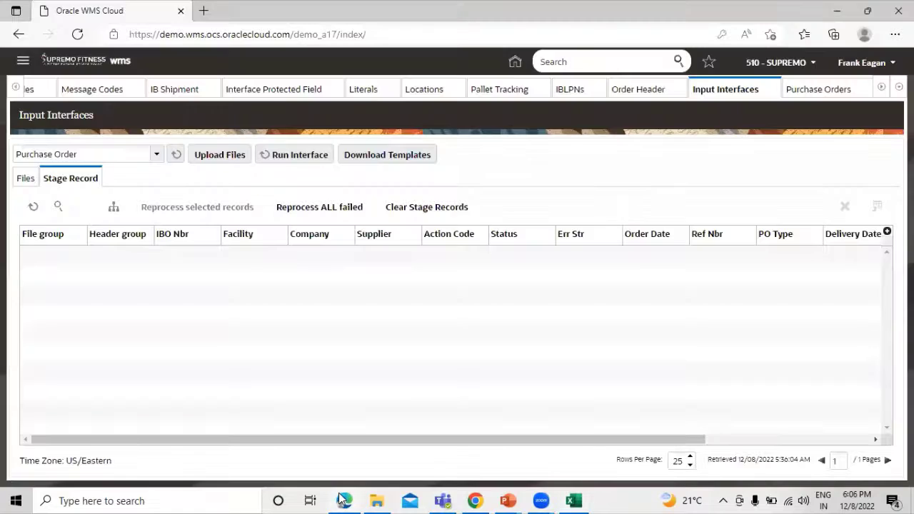
click(812, 63)
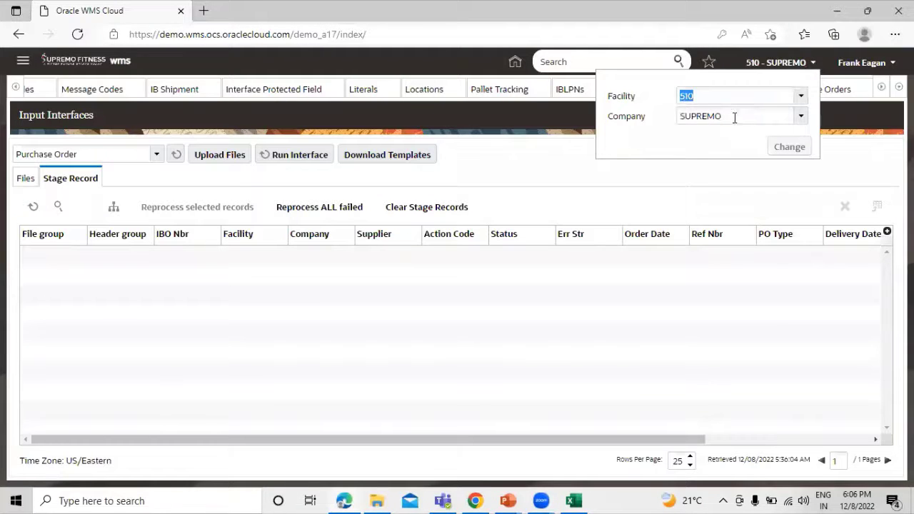
drag(734, 117, 679, 118)
key(ctrl+c)
click(572, 500)
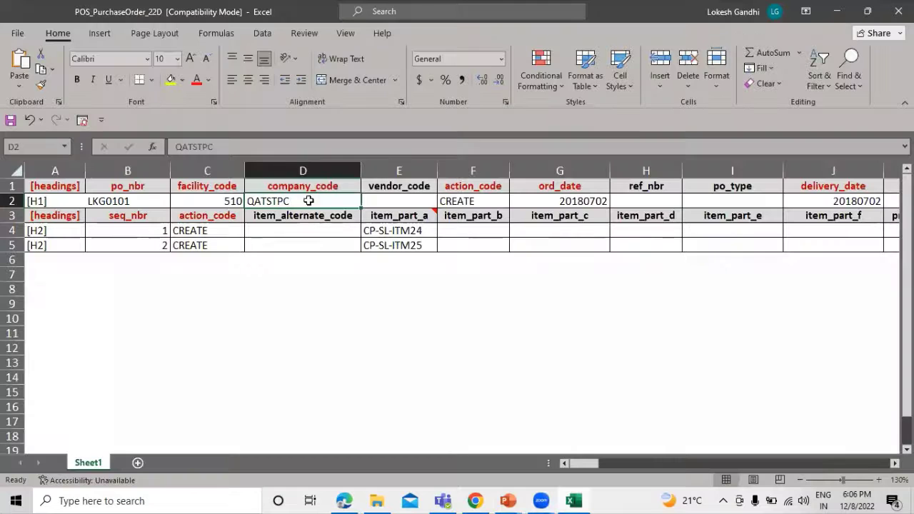
double_click(315, 202)
drag(315, 203, 238, 201)
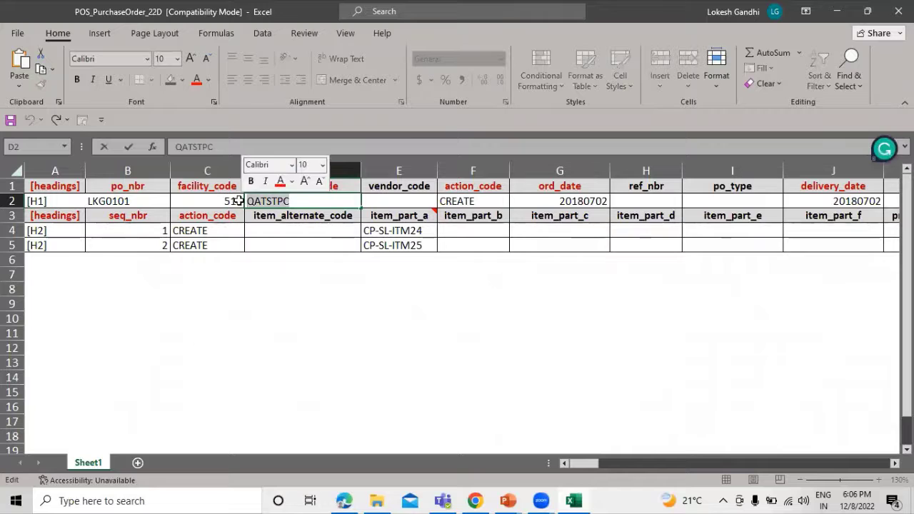
key(ctrl+v)
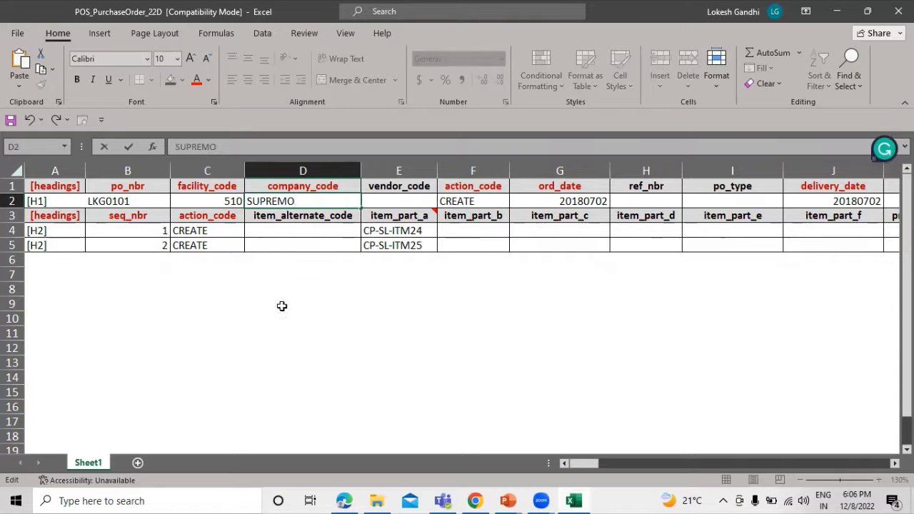
click(282, 306)
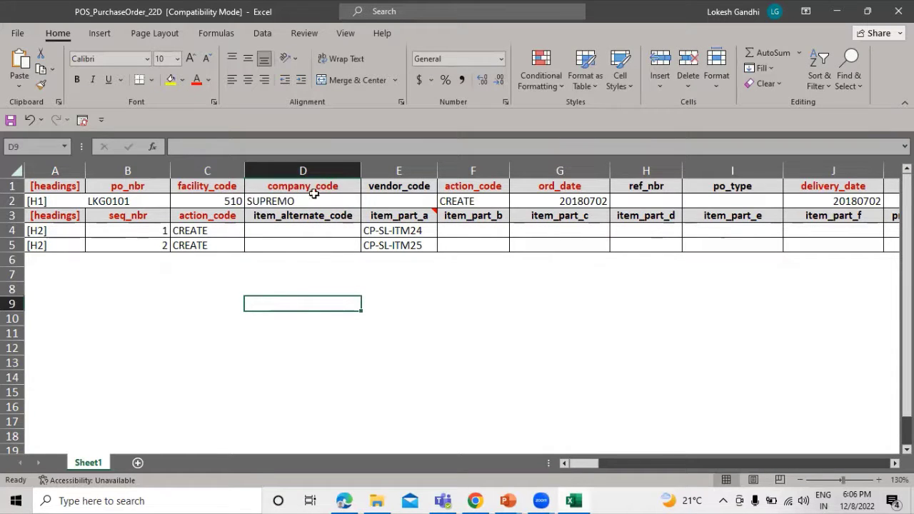
- Review the purchase order header fields in row 2, from vendor_code and action_code through the order, delivery, ship and cancel dates
click(413, 202)
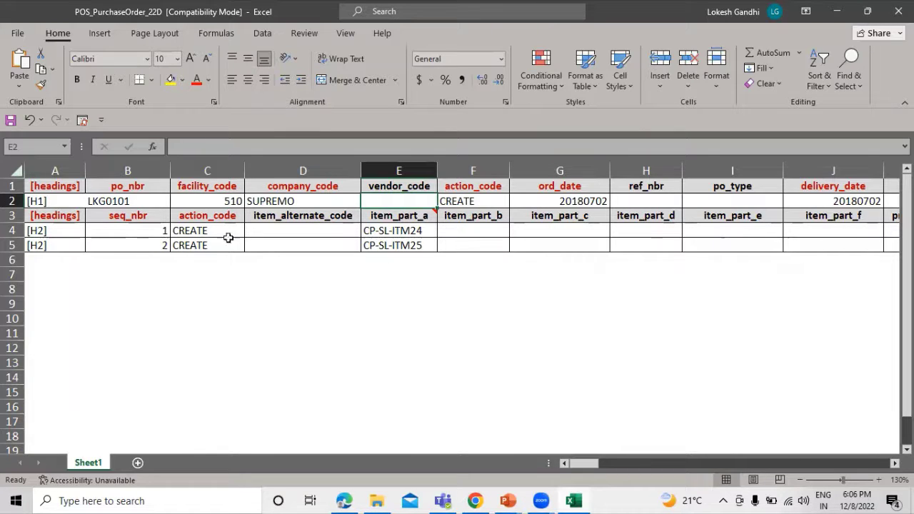
click(500, 203)
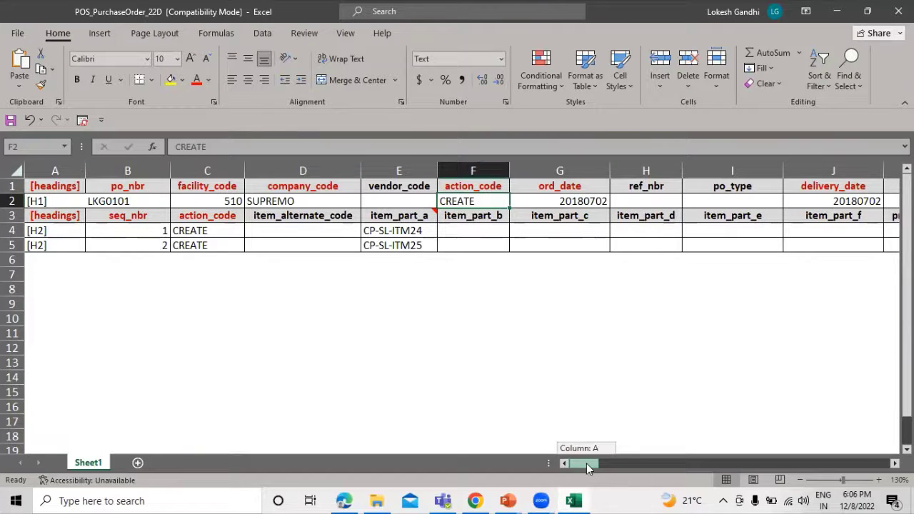
drag(586, 463, 593, 463)
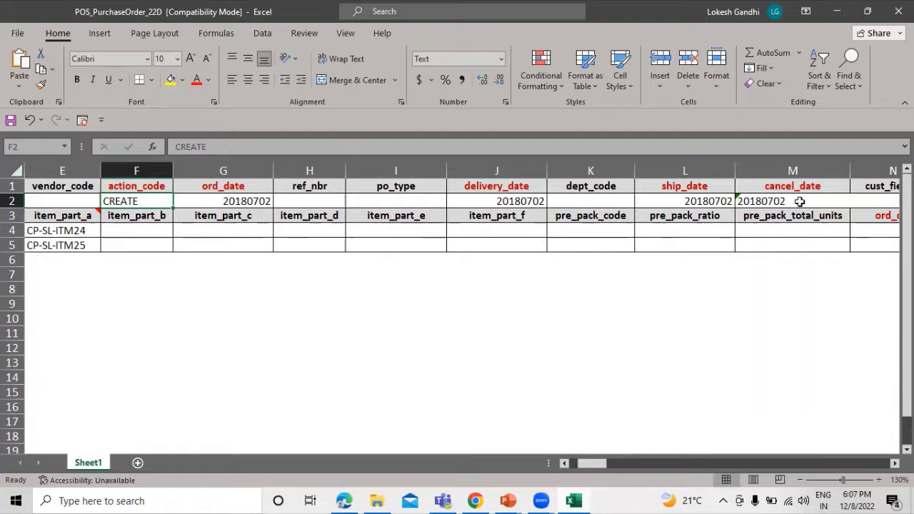
drag(593, 464, 595, 464)
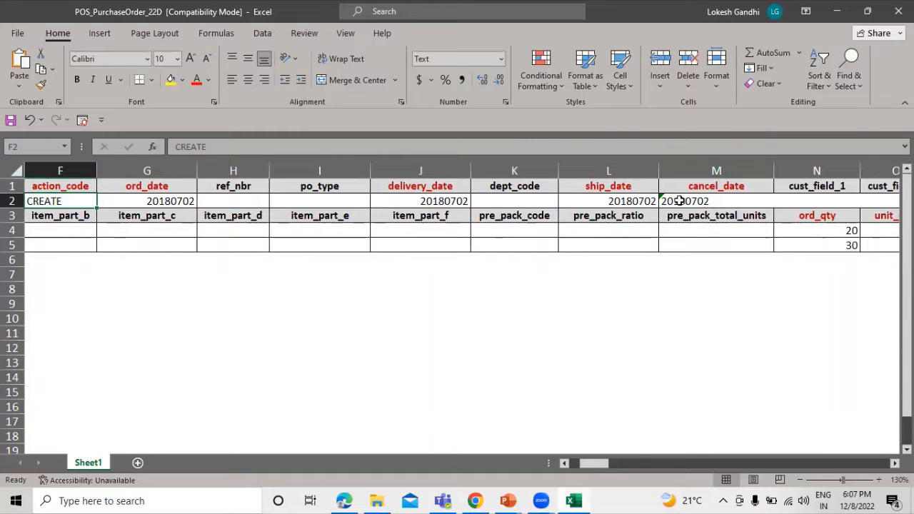
click(718, 201)
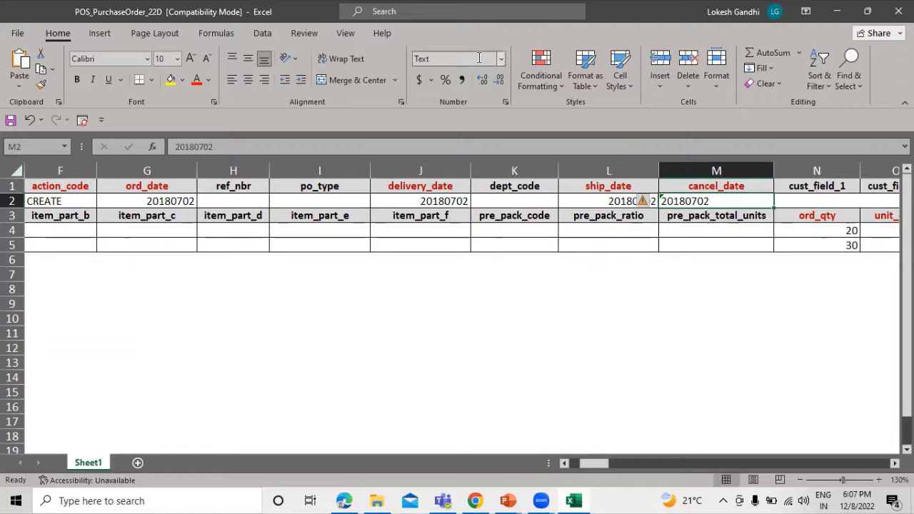
click(687, 300)
click(674, 196)
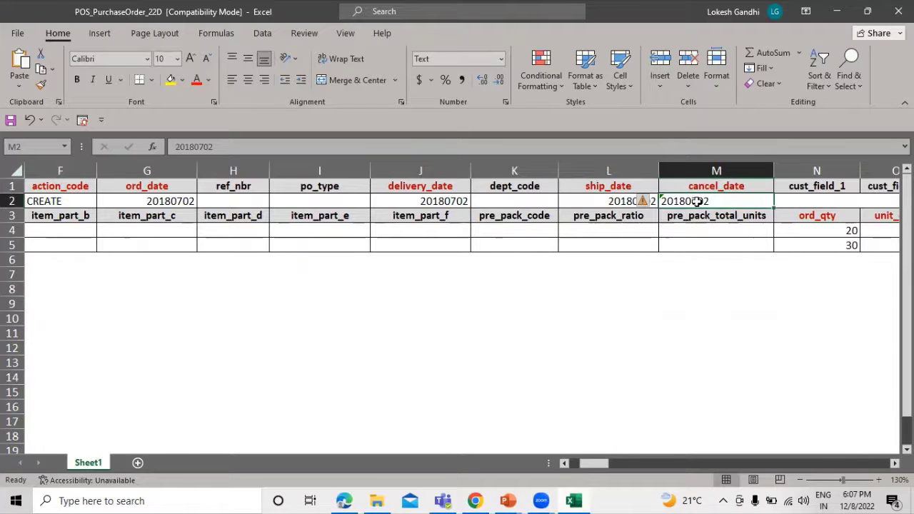
click(642, 349)
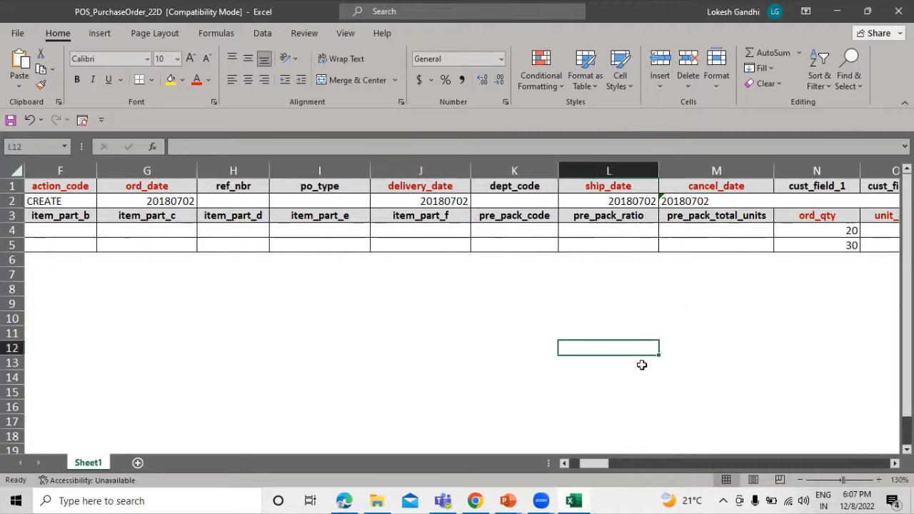
scroll(556, 321, left, 5)
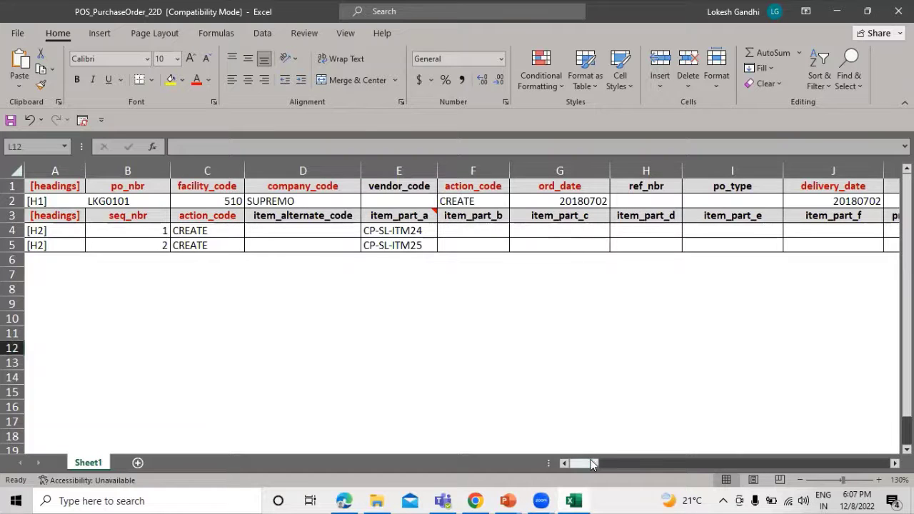
mouse_move(580, 464)
mouse_down()
mouse_move(590, 464)
mouse_move(579, 465)
mouse_up()
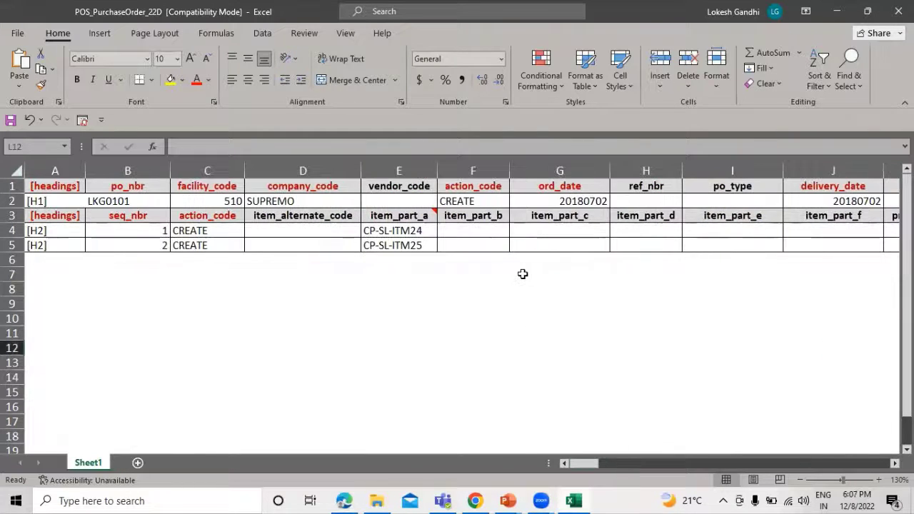
- Set the ord_date in cell G2 to 20220812
click(542, 200)
double_click(563, 202)
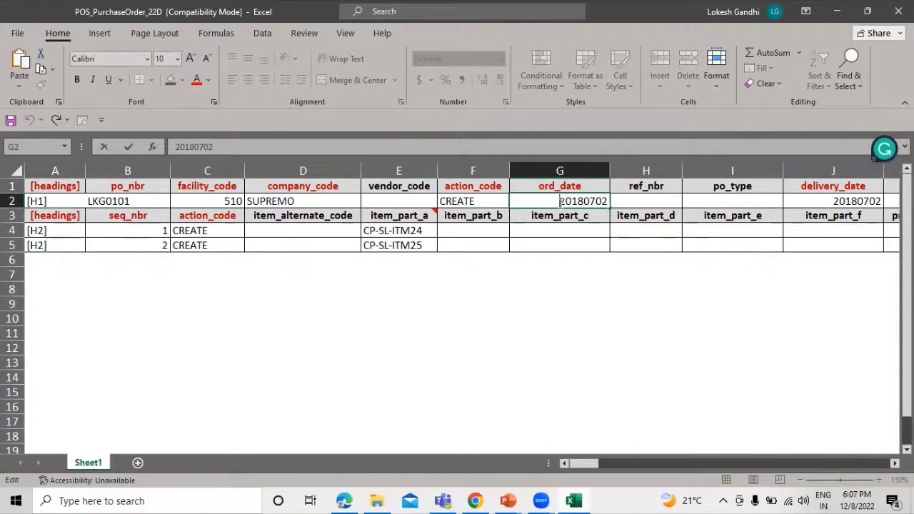
drag(558, 201, 607, 202)
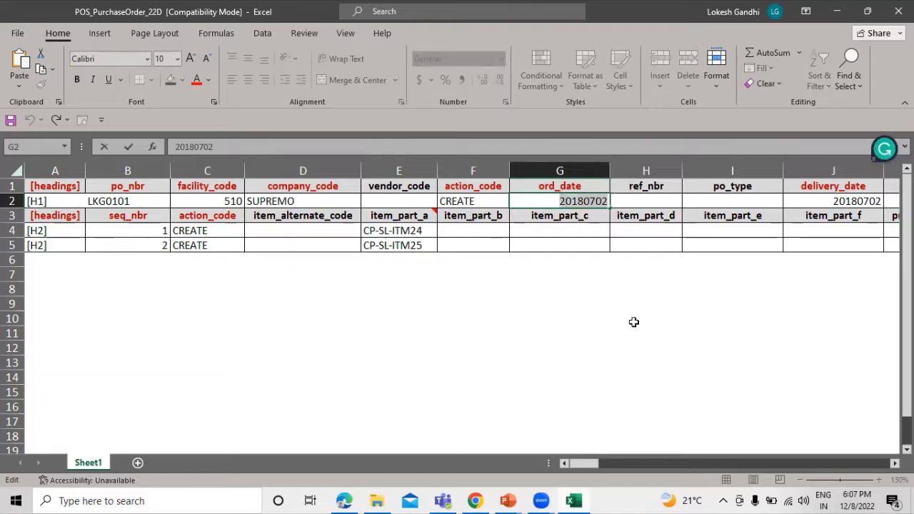
text(20)
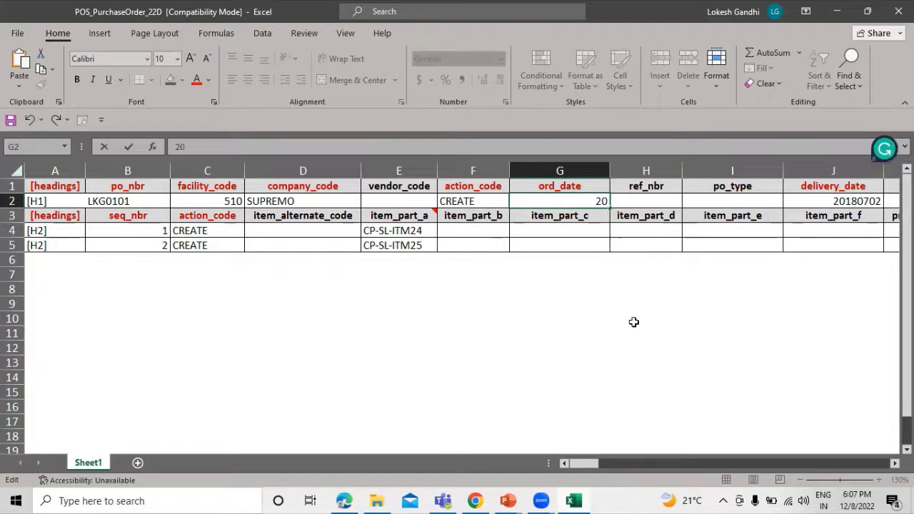
text(22)
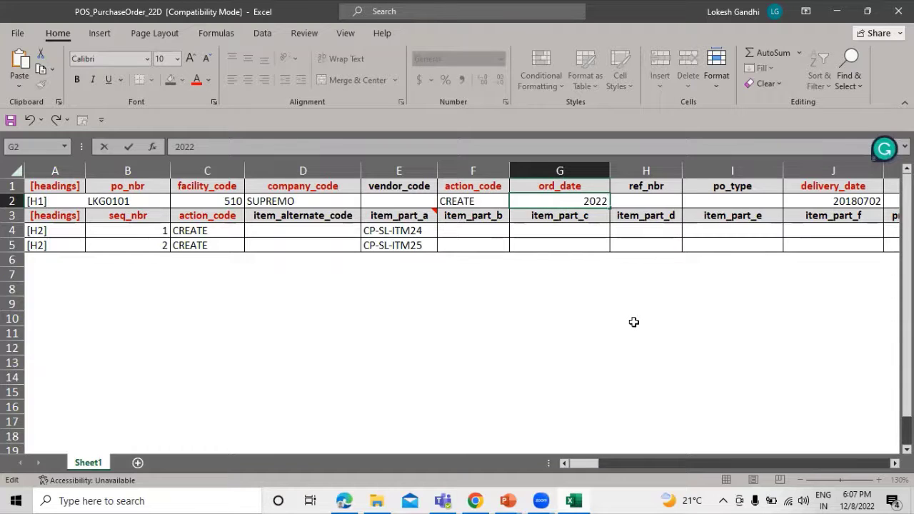
text(0812)
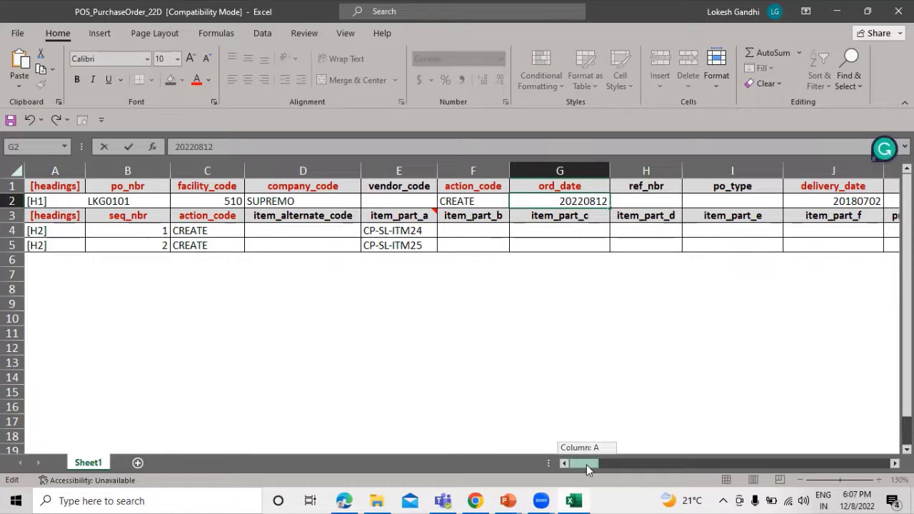
- Copy the ord_date value 20220812 from cell G2 and replace the delivery_date in cell J2 with it
drag(586, 464, 594, 465)
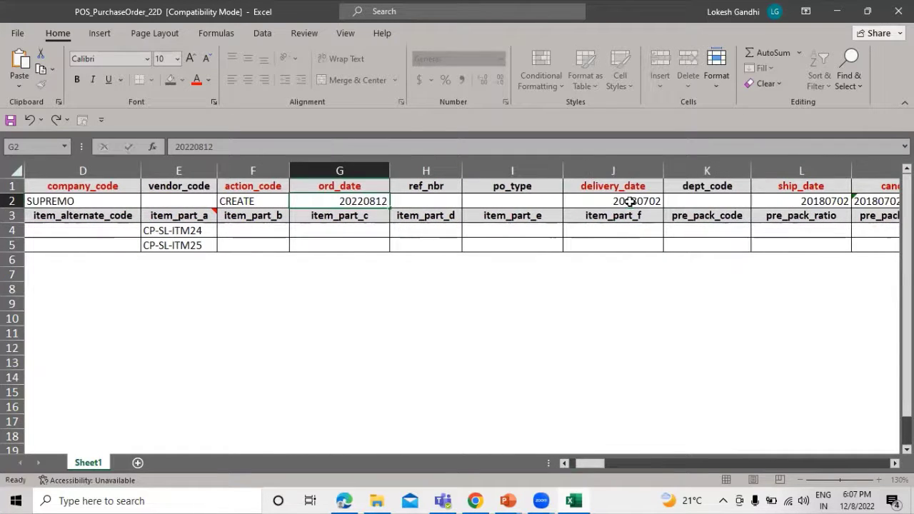
click(629, 201)
double_click(340, 201)
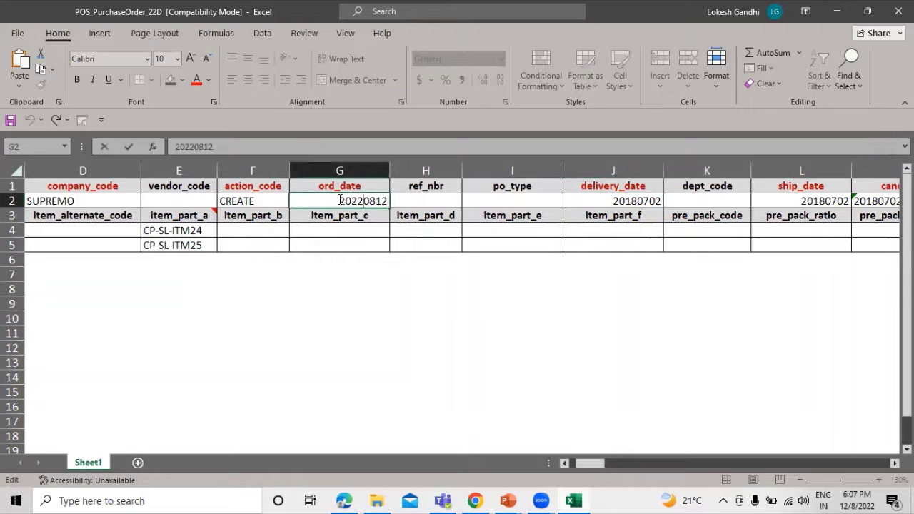
drag(341, 201, 399, 202)
key(ctrl+c)
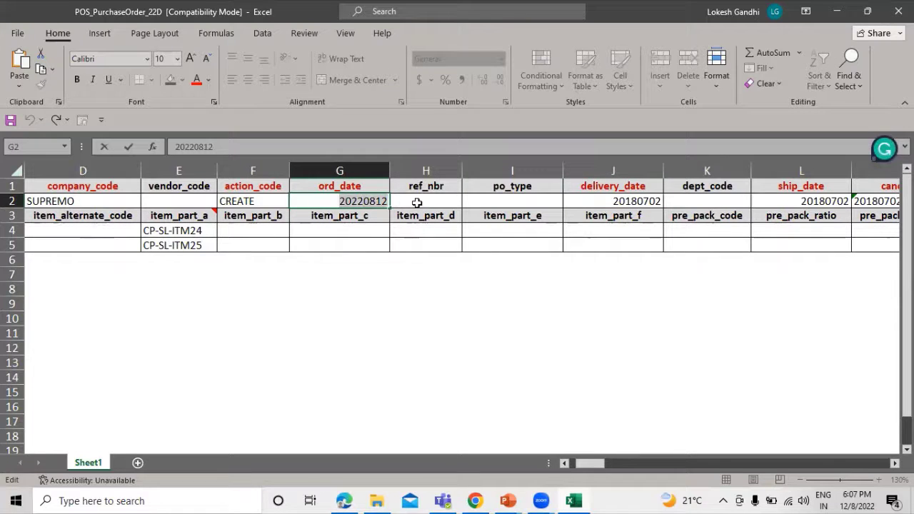
double_click(615, 201)
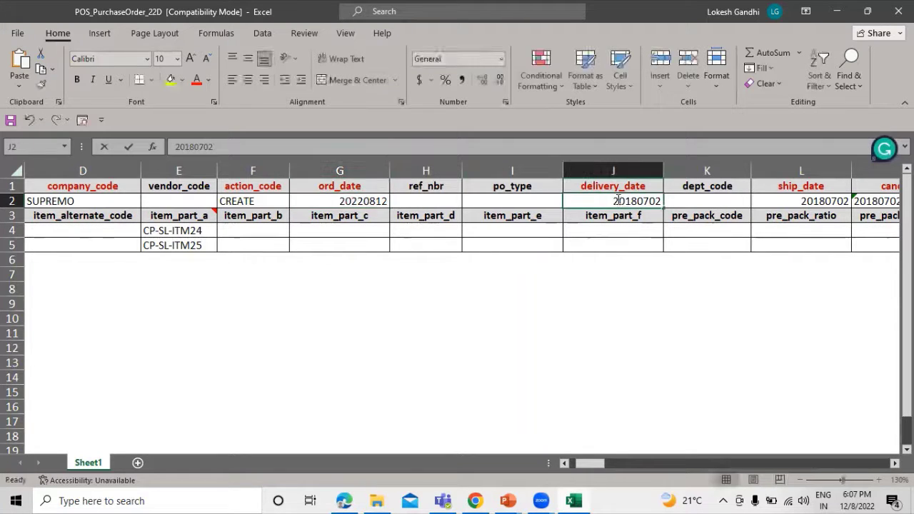
double_click(614, 201)
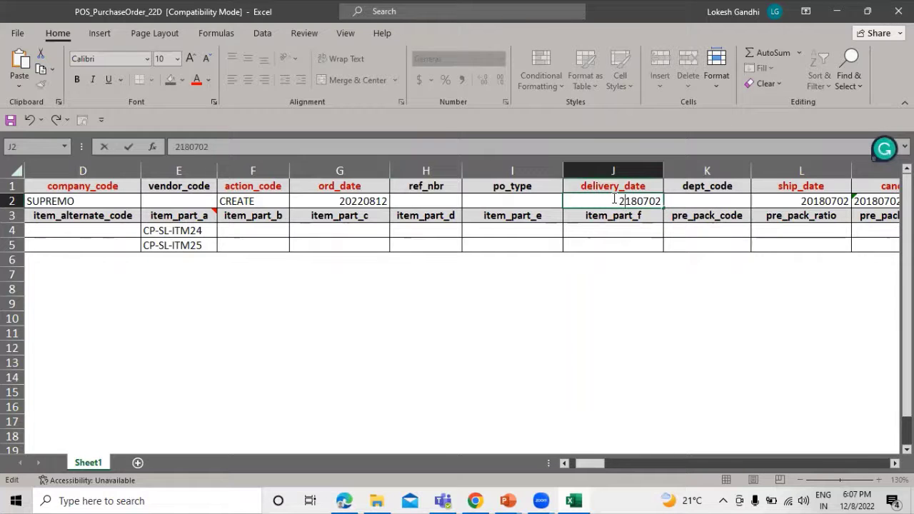
text(2)
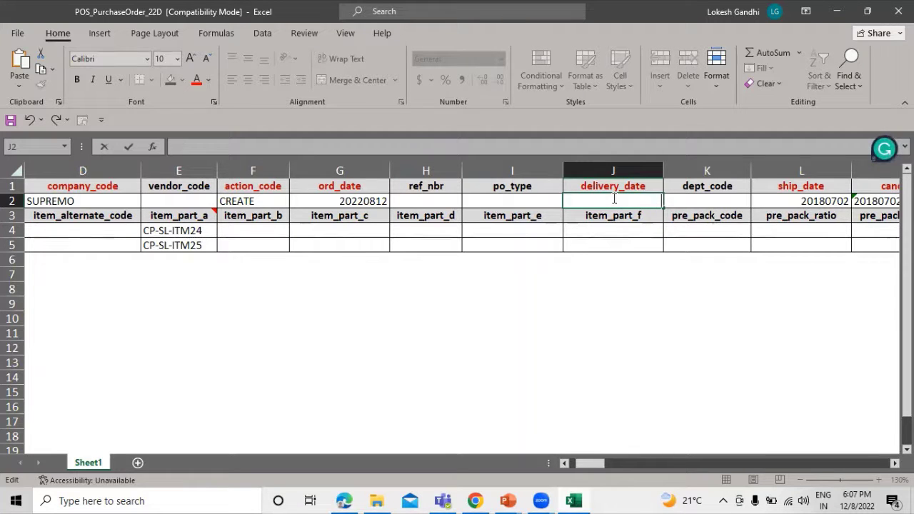
key(ctrl+v)
click(712, 300)
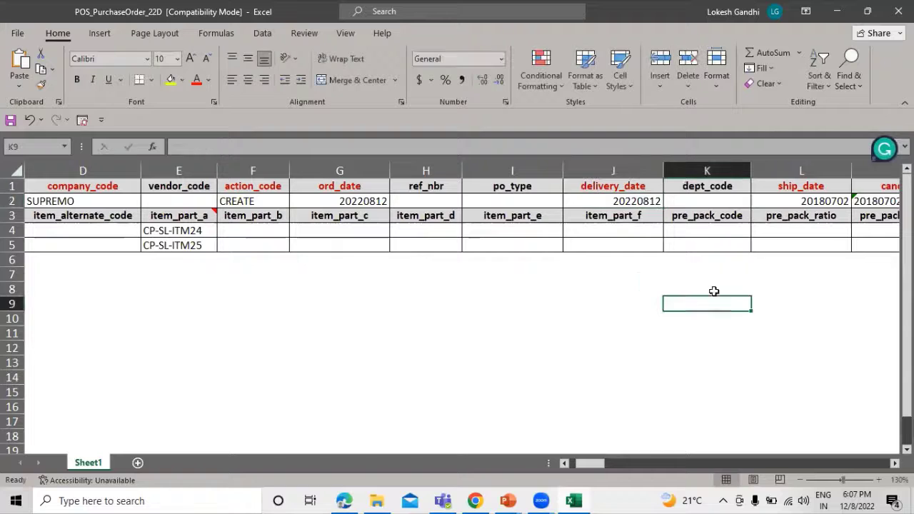
- Replace the ship_date in cell L2 with the copied date 20220812
double_click(810, 201)
drag(801, 200, 851, 200)
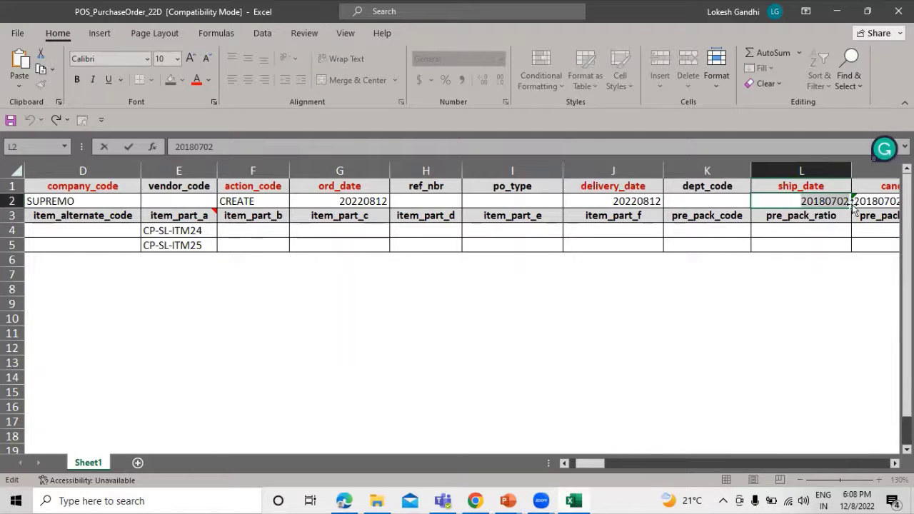
key(ctrl+v)
click(835, 276)
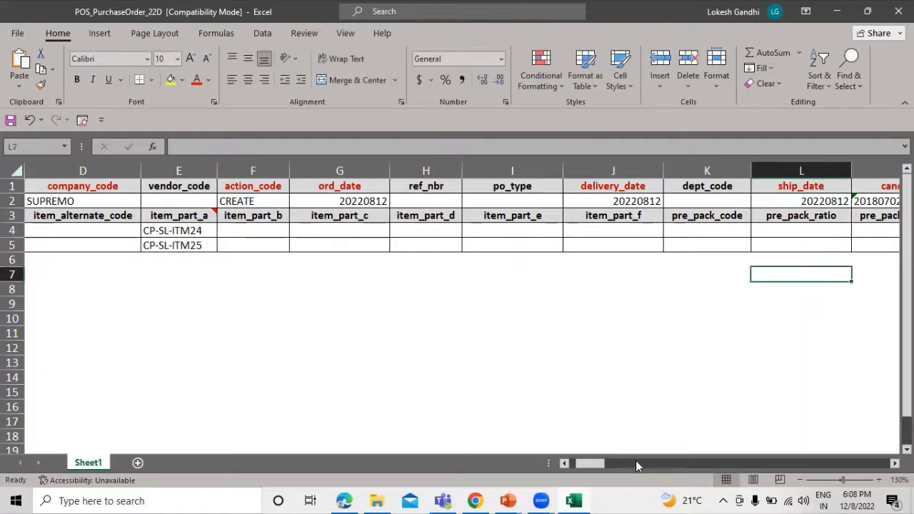
- Set the cancel_date in cell M2 to 20220812
scroll(645, 310, right, 3)
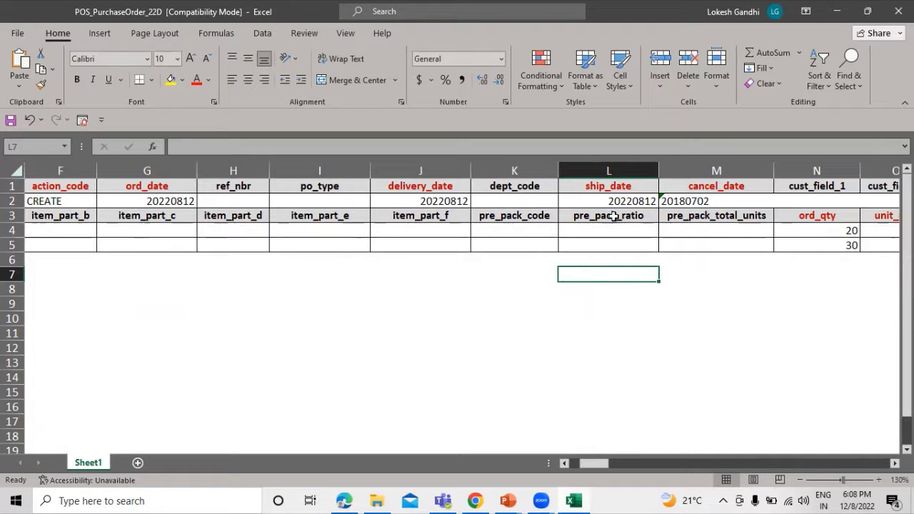
double_click(734, 200)
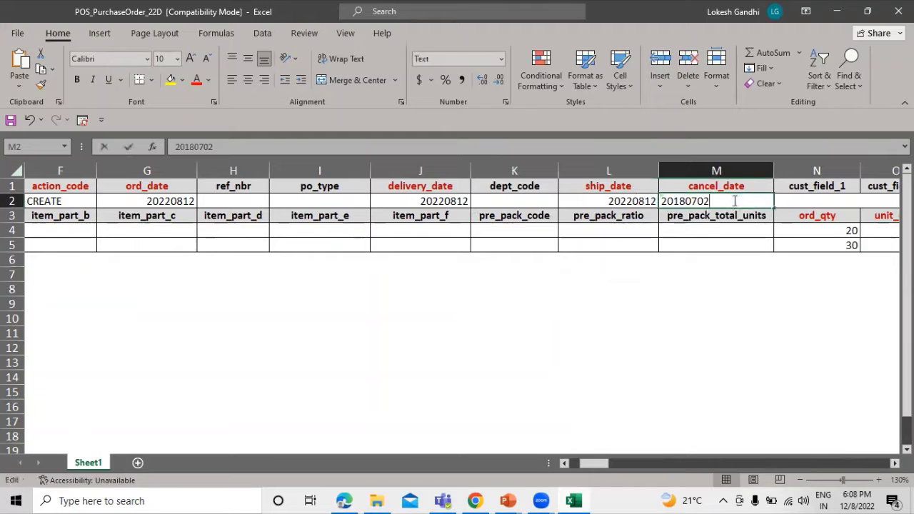
key(BackSpace)
key(BackSpace)
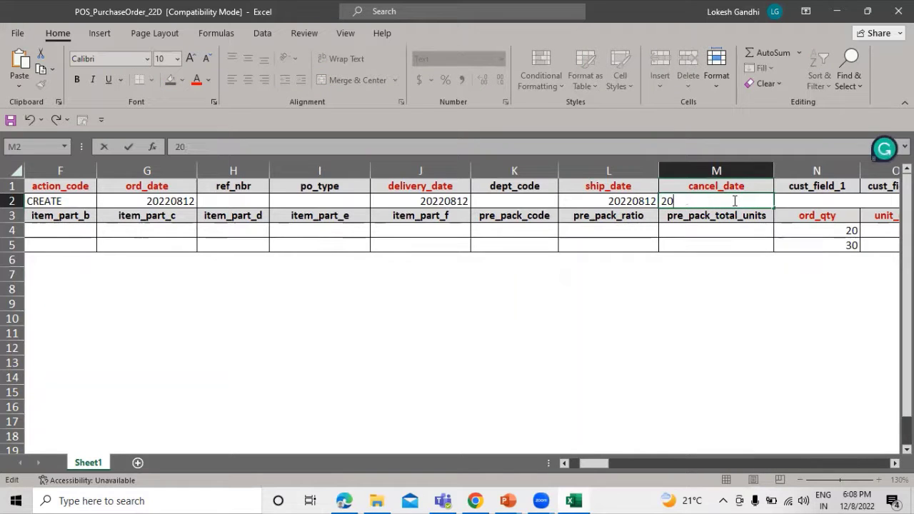
text(22)
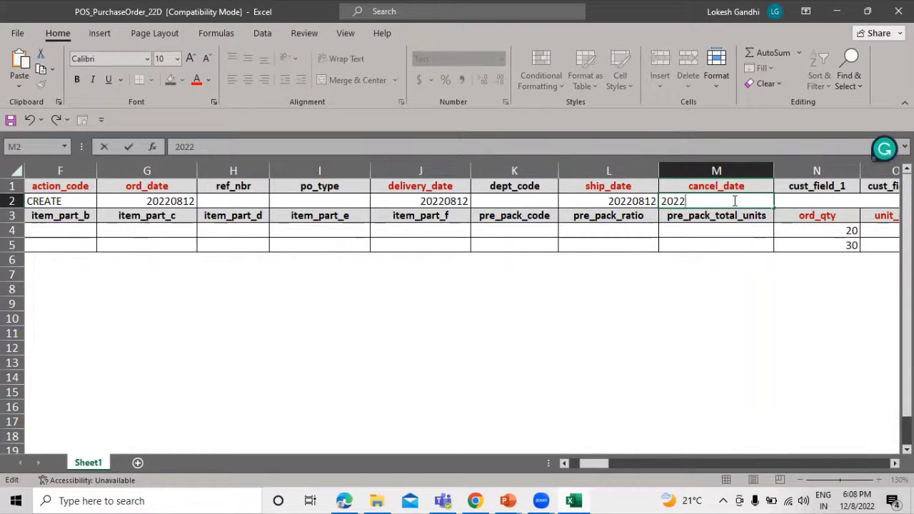
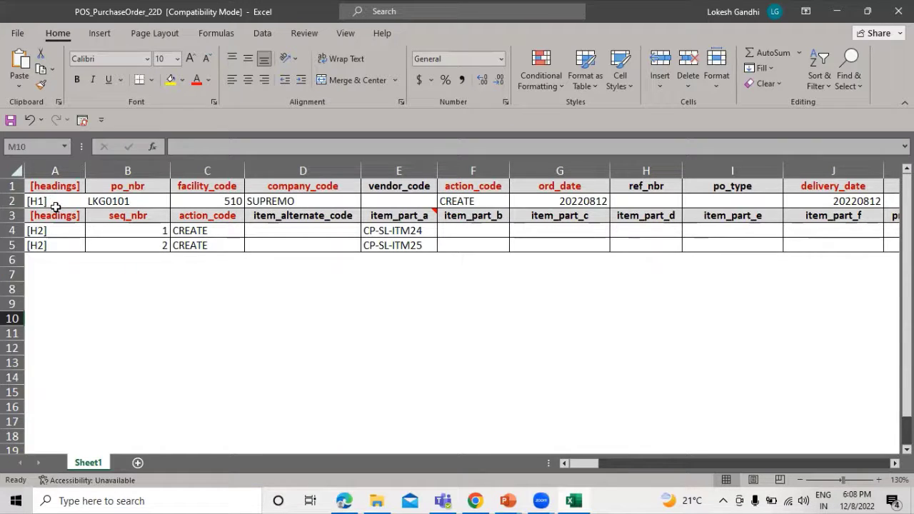
- Clear the item_part_a value of the first detail line in cell E4
click(234, 229)
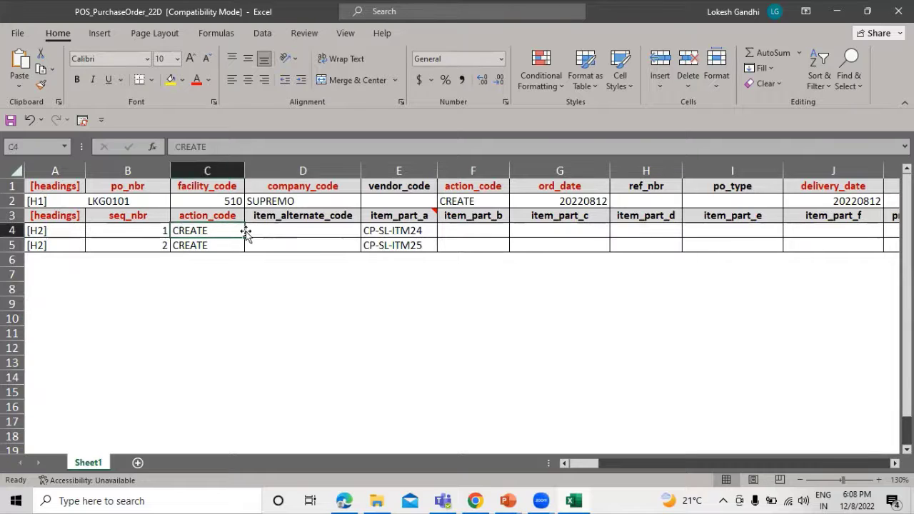
click(314, 231)
click(417, 231)
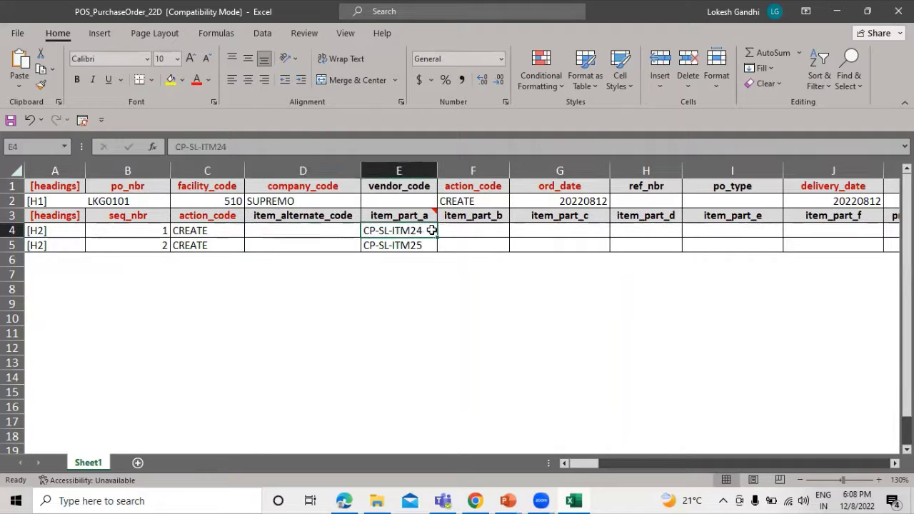
double_click(434, 230)
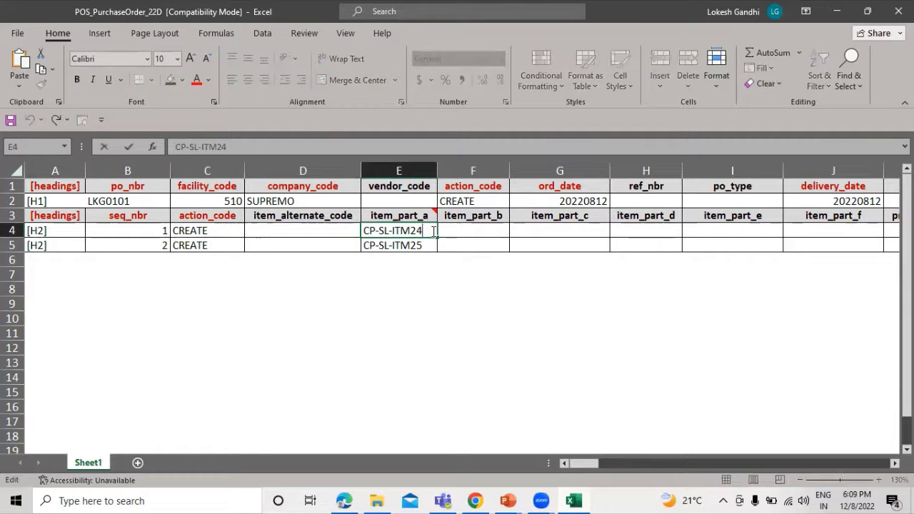
key(BackSpace)
key(BackSpace)
key(BackSpace)
key(BackSpace)
key(BackSpace)
key(BackSpace)
key(BackSpace)
key(BackSpace)
key(BackSpace)
key(BackSpace)
key(BackSpace)
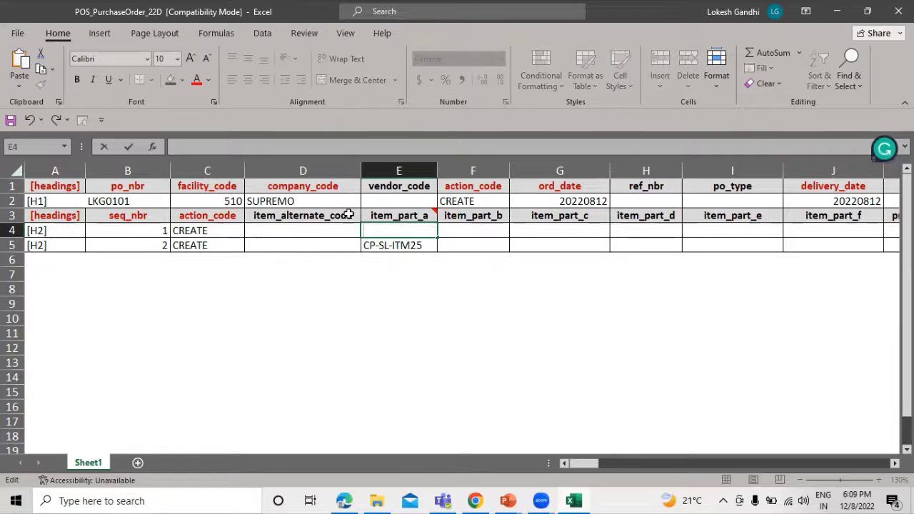
- Clear the item_part_a value of the second detail line in cell E5
click(428, 245)
double_click(427, 244)
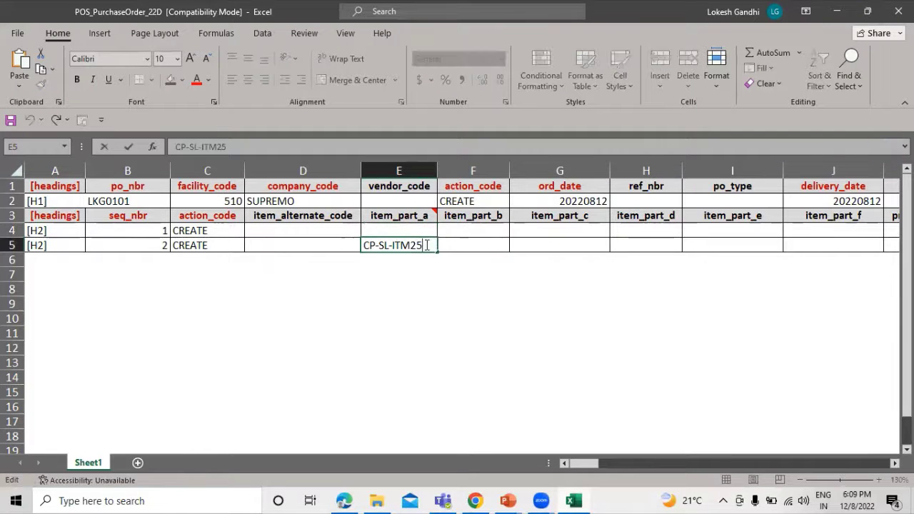
key(BackSpace)
key(BackSpace)
key(BackSpace)
key(BackSpace)
key(BackSpace)
key(BackSpace)
key(BackSpace)
key(BackSpace)
key(BackSpace)
key(BackSpace)
key(BackSpace)
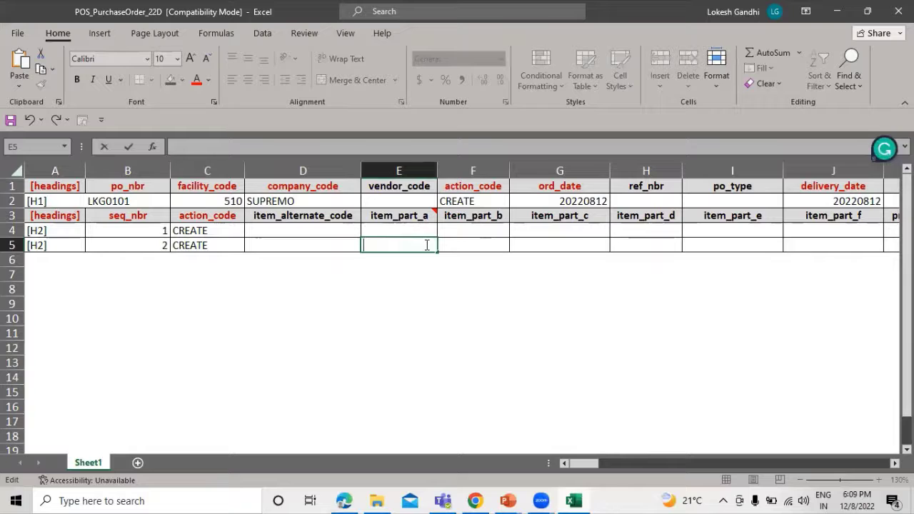
click(309, 228)
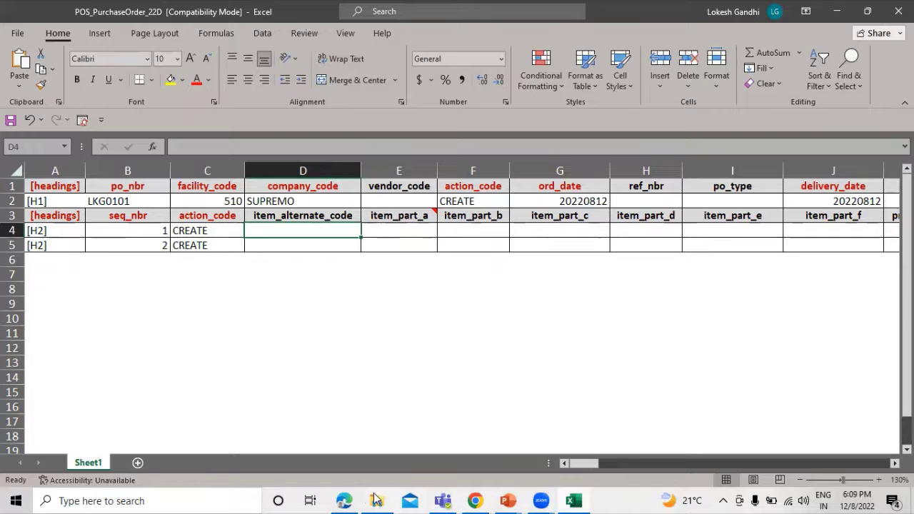
- Switch to Oracle WMS Cloud in the browser, find and open the Items screen, and load the item list
click(345, 500)
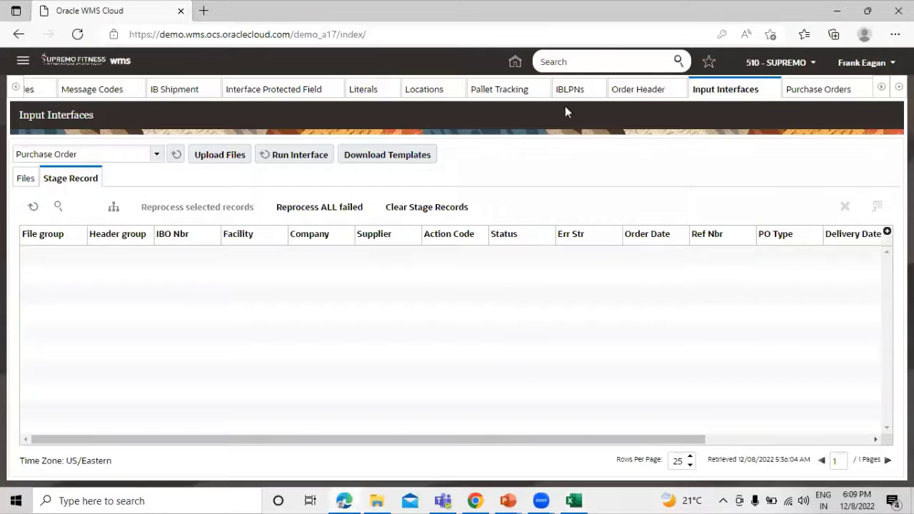
click(604, 56)
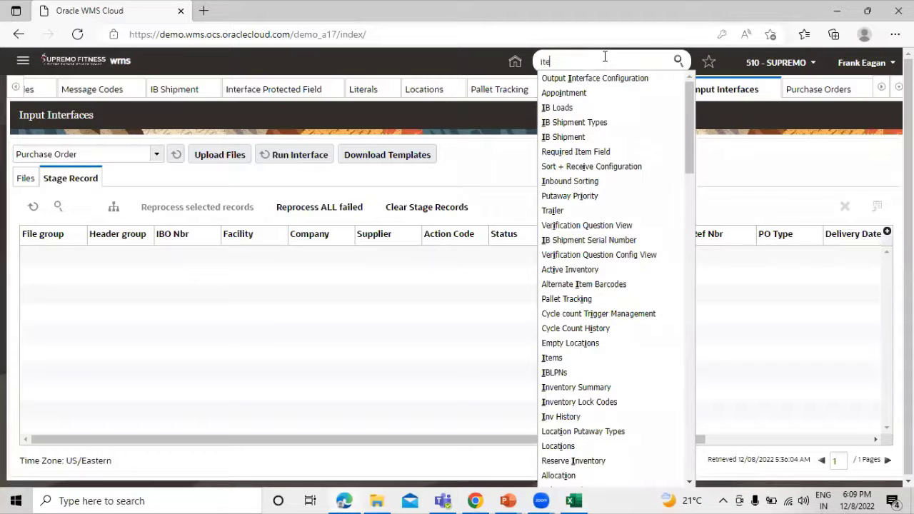
text(Ite)
click(548, 107)
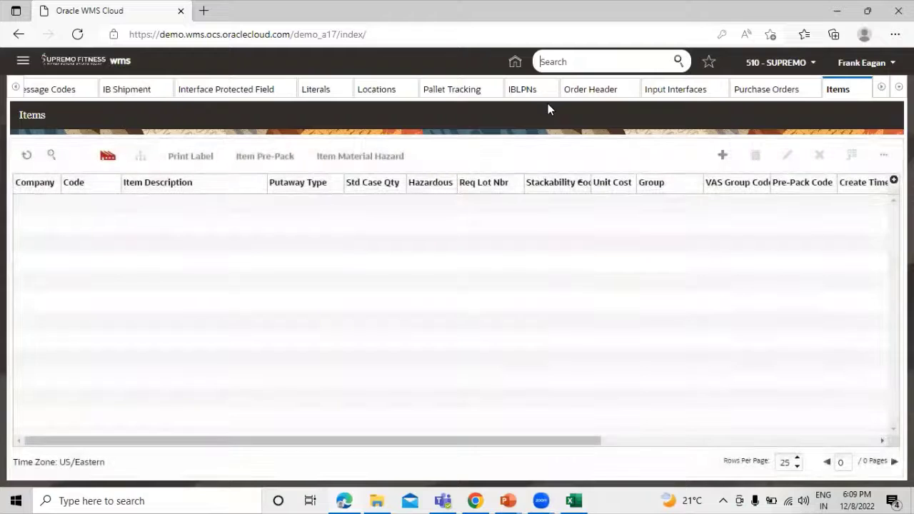
click(27, 155)
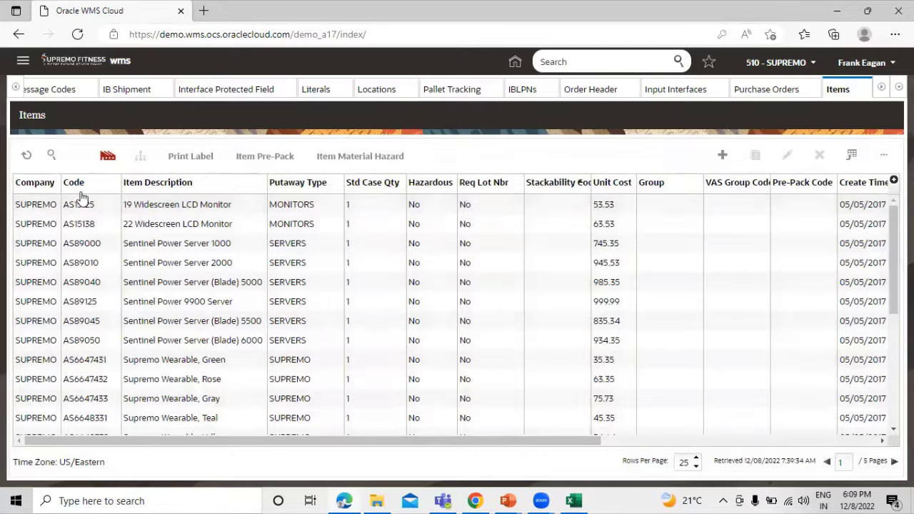
- Find the Medium Gym Bag in the item list and copy its item code CM6755002
scroll(102, 392, down, 1)
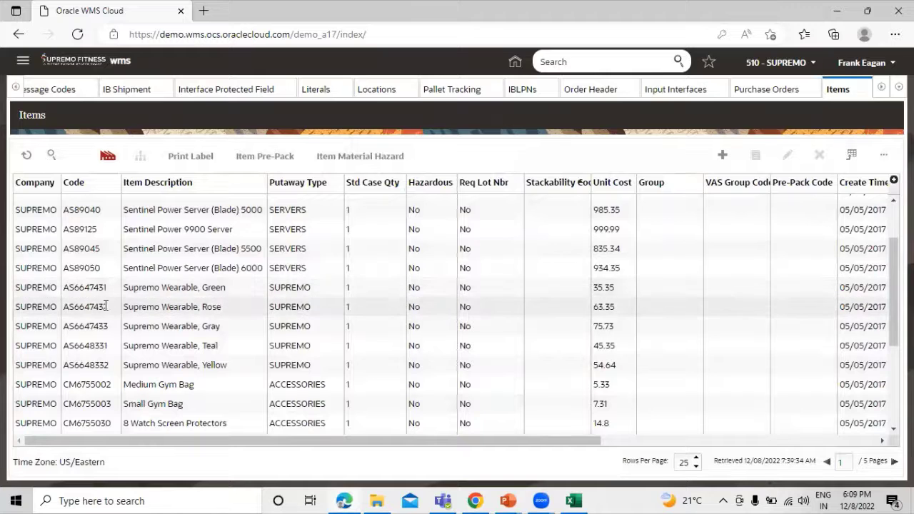
scroll(100, 303, down, 1)
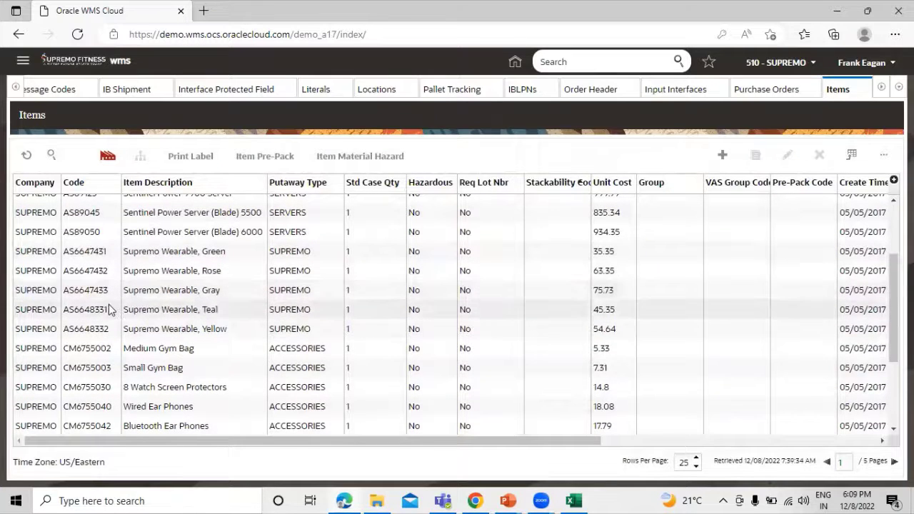
scroll(107, 307, down, 1)
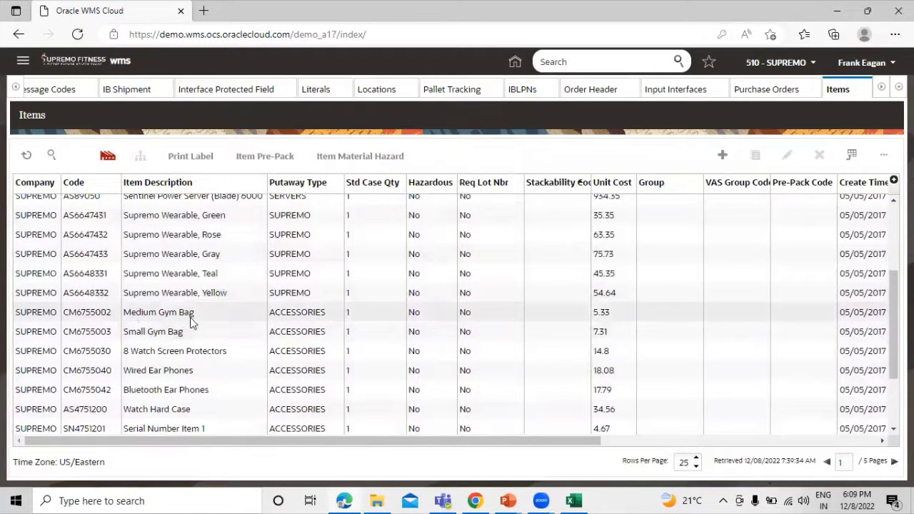
click(88, 309)
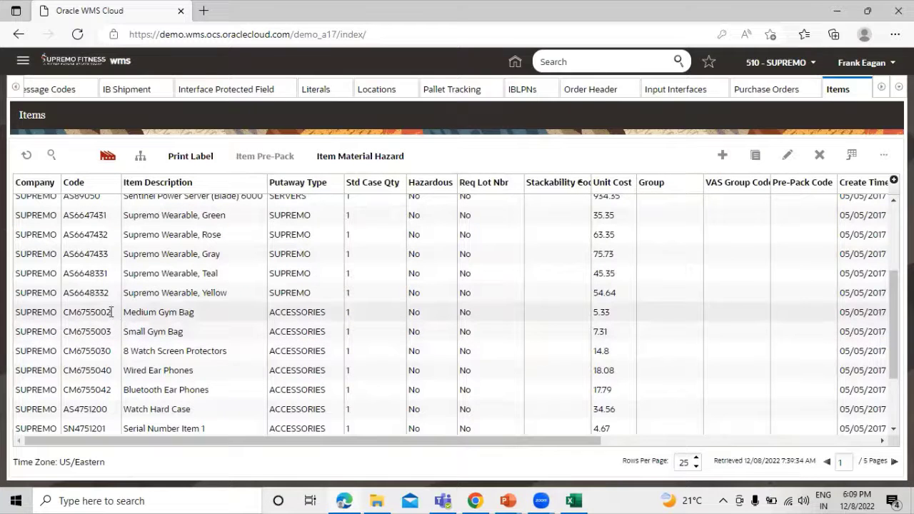
drag(111, 312, 33, 312)
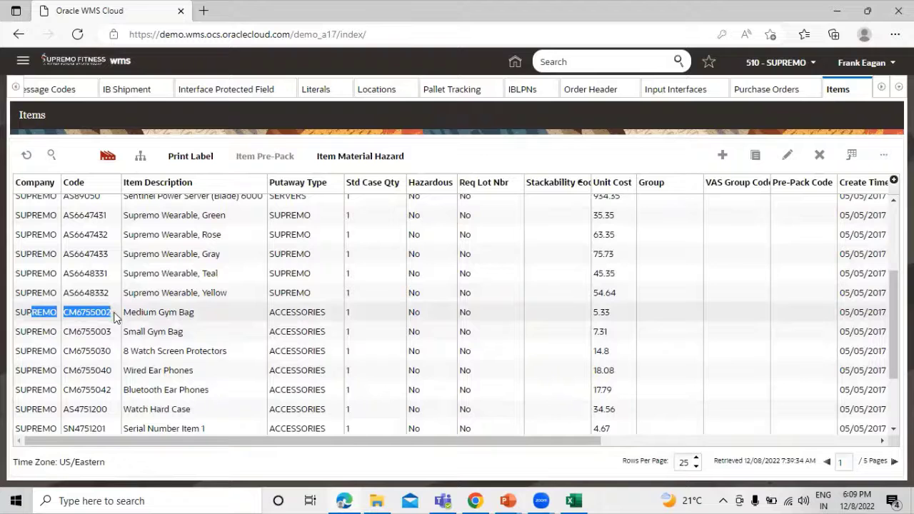
drag(114, 318, 63, 312)
key(ctrl+c)
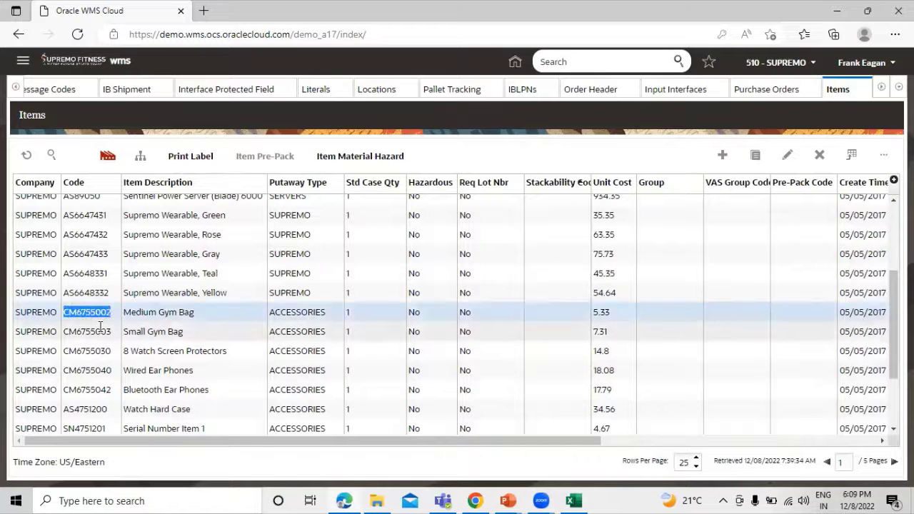
- Switch back to the POS_PurchaseOrder_22D workbook in Excel and paste CM6755002 as the item_alternate_code in cell D4
click(571, 499)
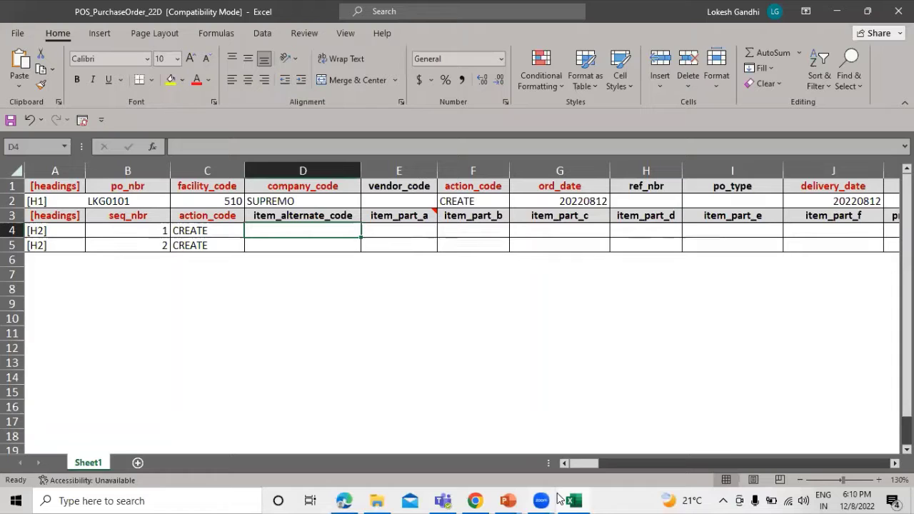
double_click(289, 228)
key(ctrl+v)
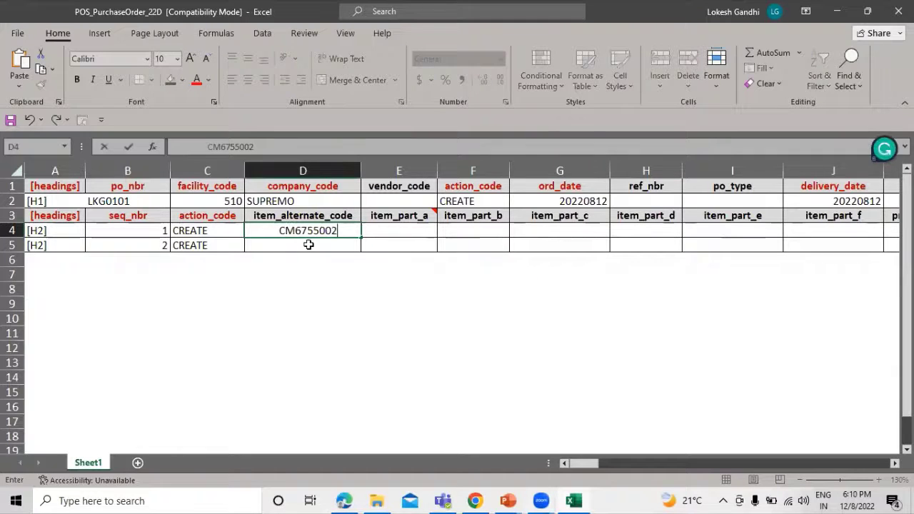
key(Return)
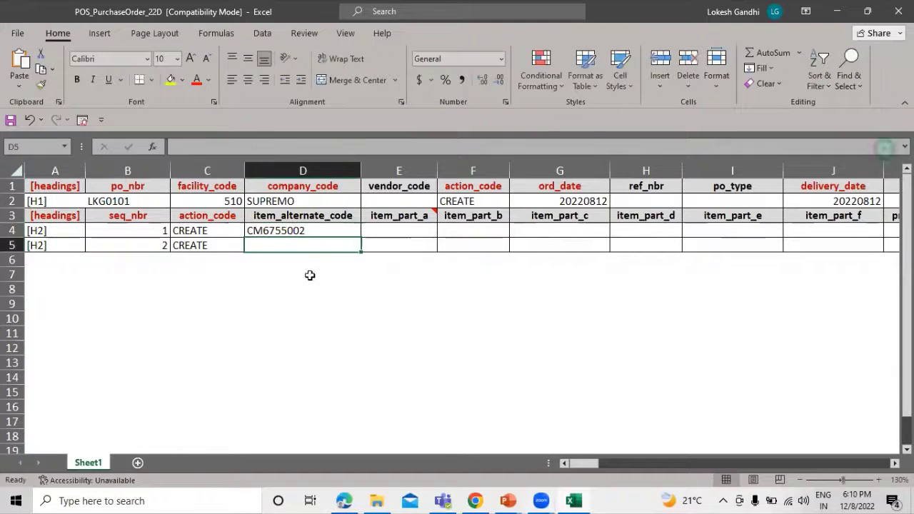
- Paste the copied item code into item_alternate_code cell D5 and change it to CM6755003
key(ctrl+v)
double_click(322, 241)
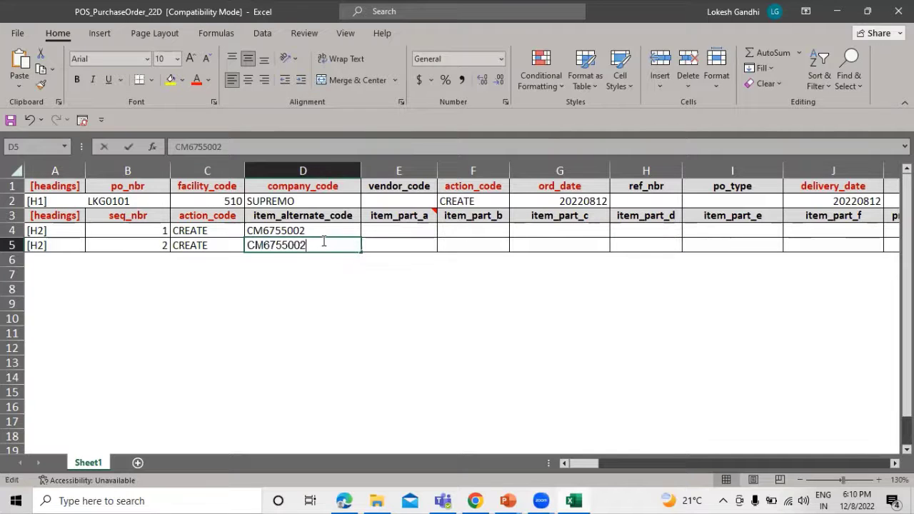
key(BackSpace)
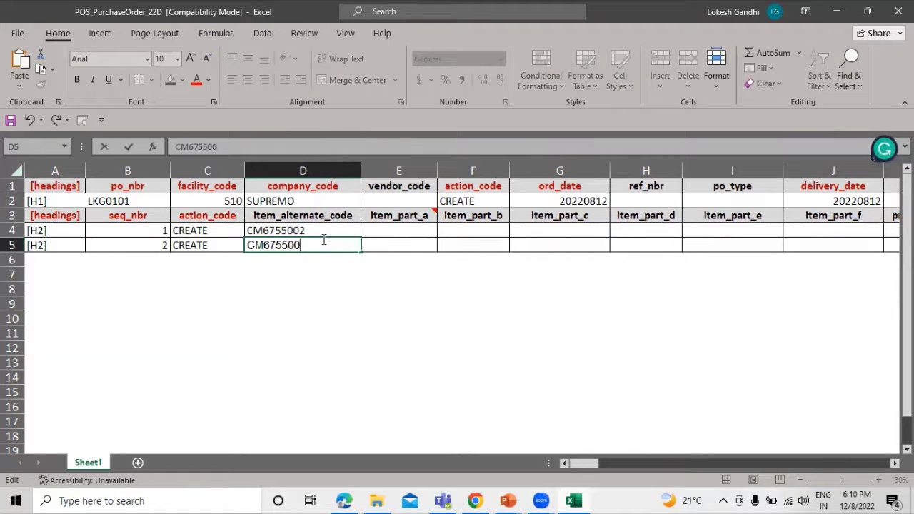
text(3)
click(373, 339)
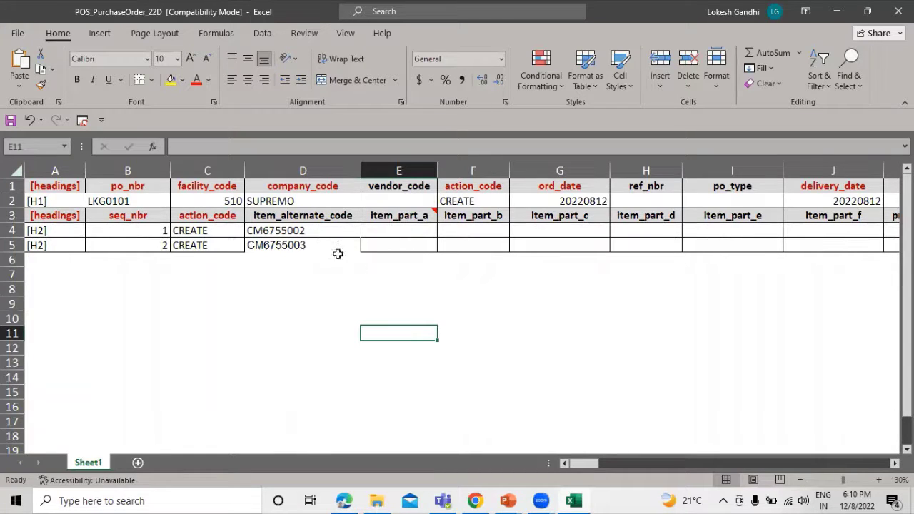
- Set the ord_qty of the first detail line in cell N4 to 50
drag(595, 463, 616, 465)
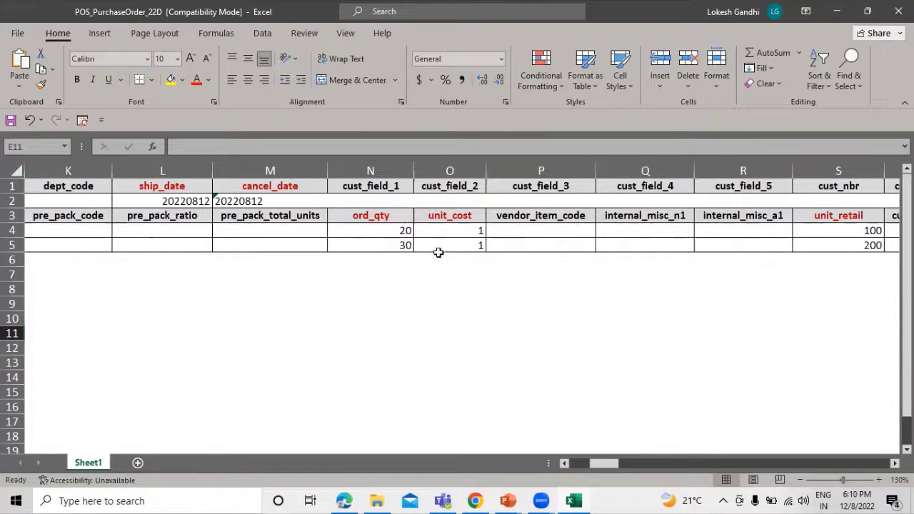
double_click(388, 229)
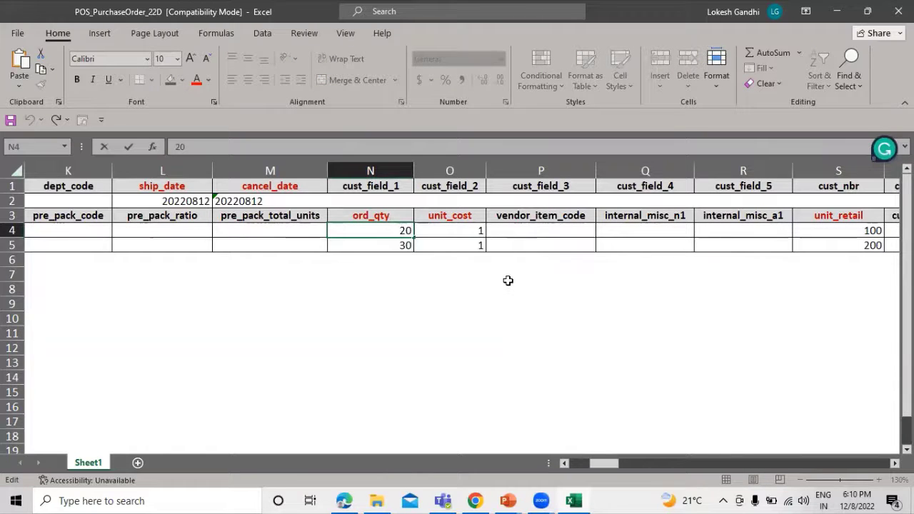
key(BackSpace)
key(BackSpace)
text(50)
- Set the ord_qty of the second detail line in cell N5 to 80
click(407, 244)
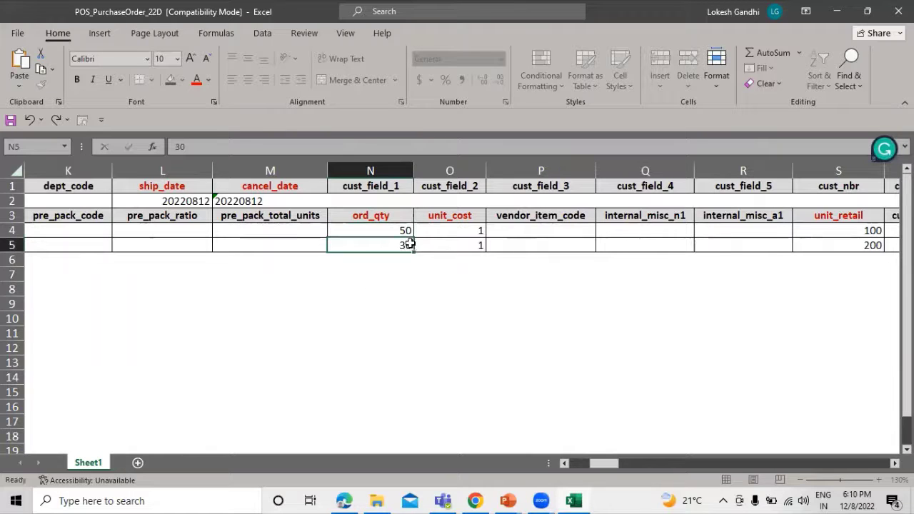
key(BackSpace)
key(BackSpace)
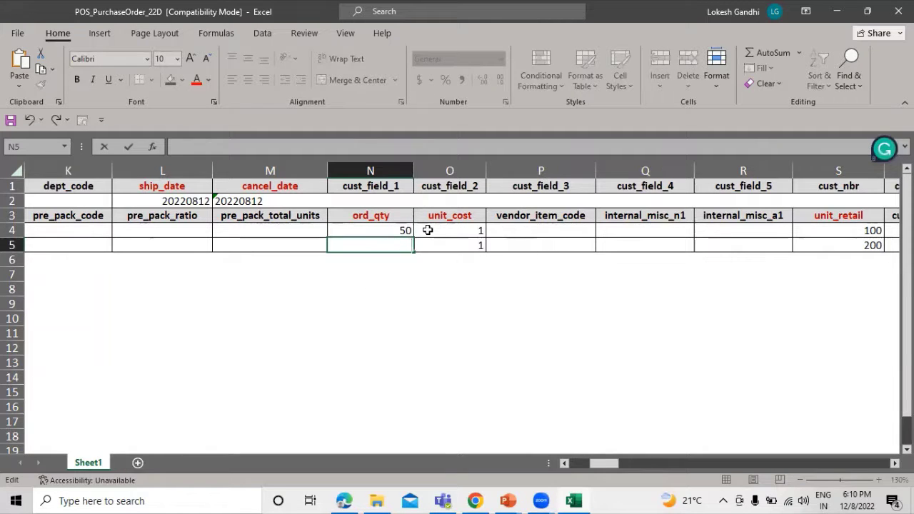
text(80)
click(516, 312)
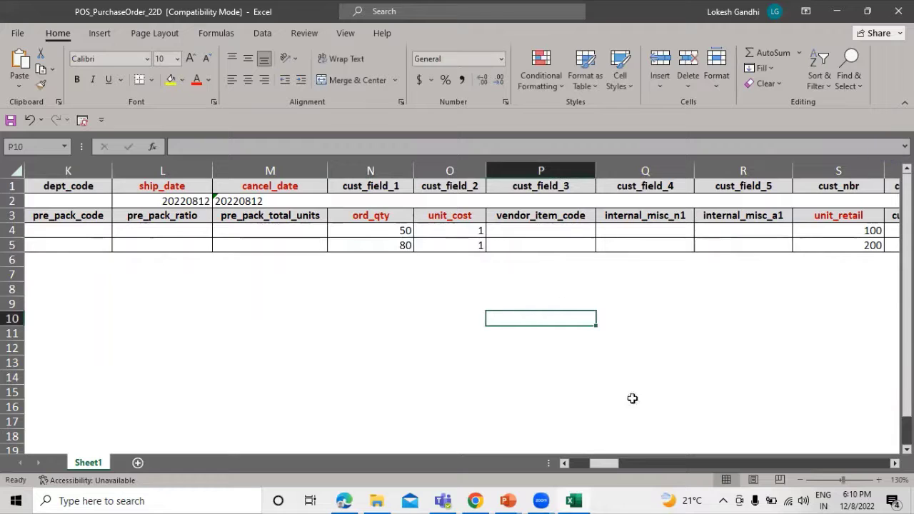
- Review the remaining template columns across to uom_code and return to the first column
click(894, 462)
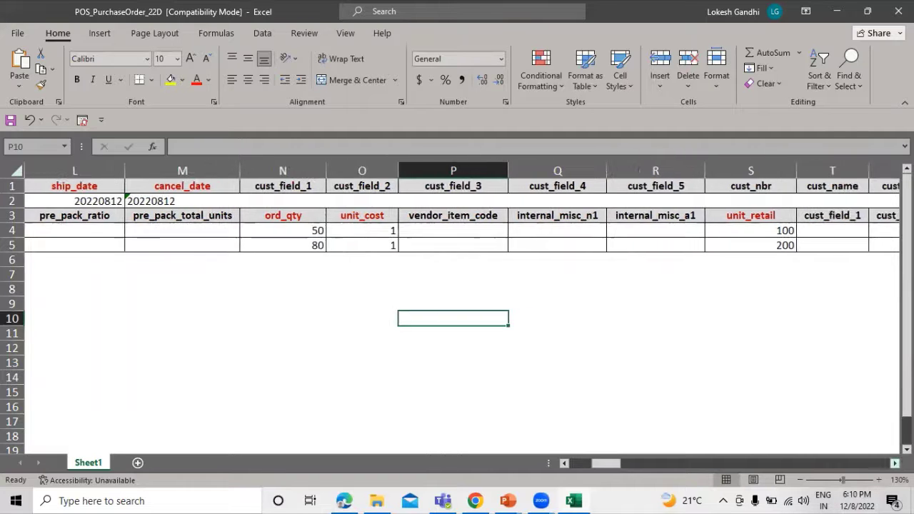
scroll(411, 224, right, 3)
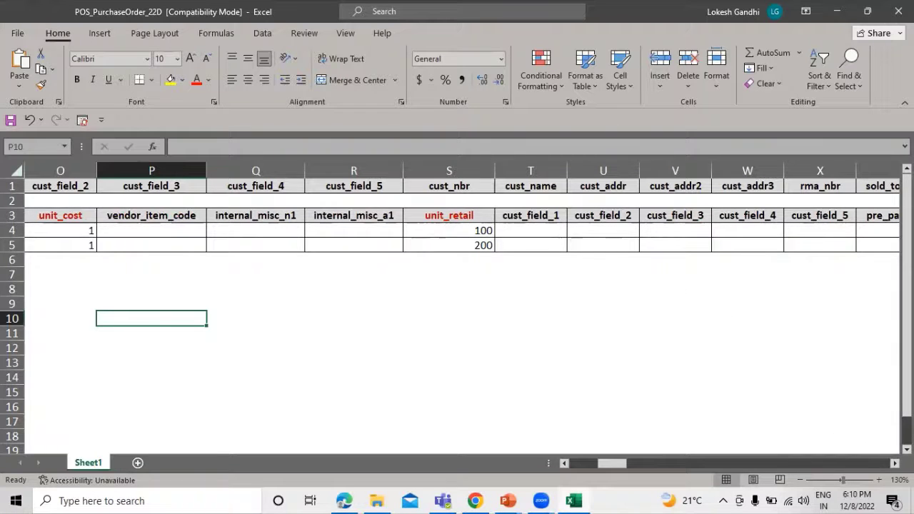
click(895, 463)
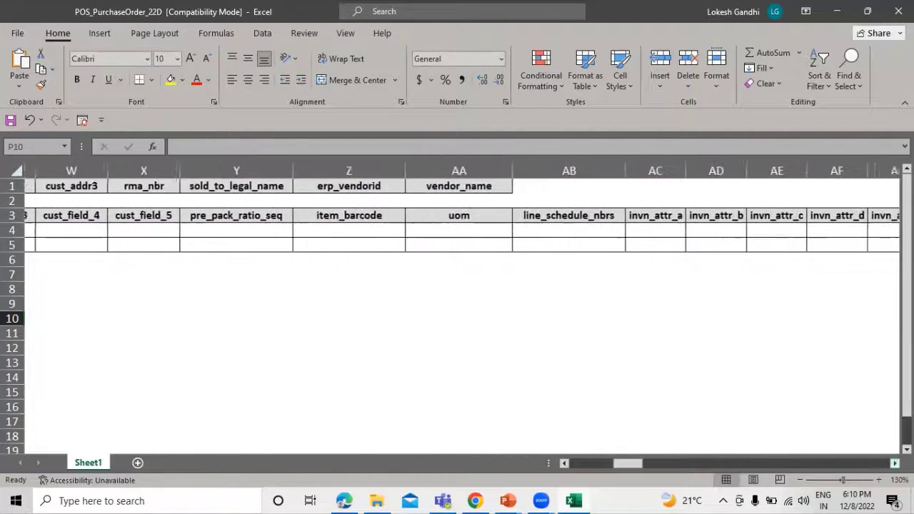
drag(894, 462, 894, 463)
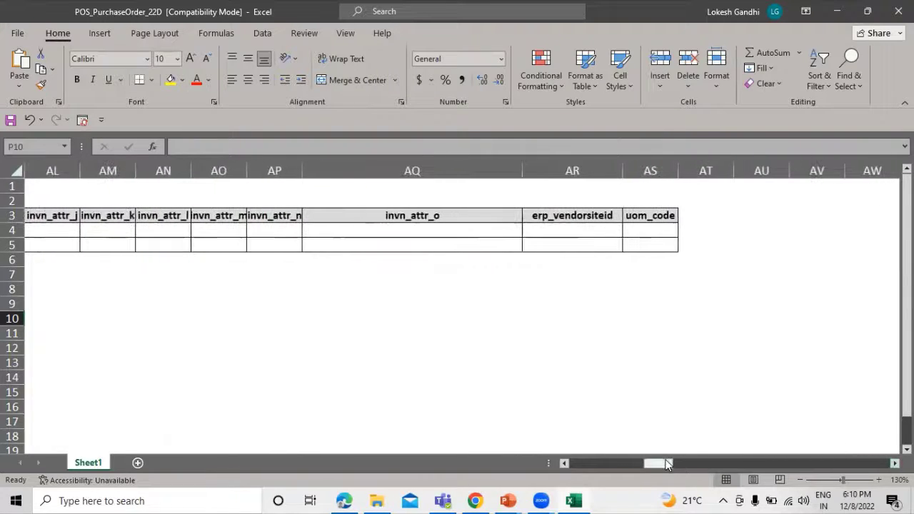
drag(667, 463, 481, 443)
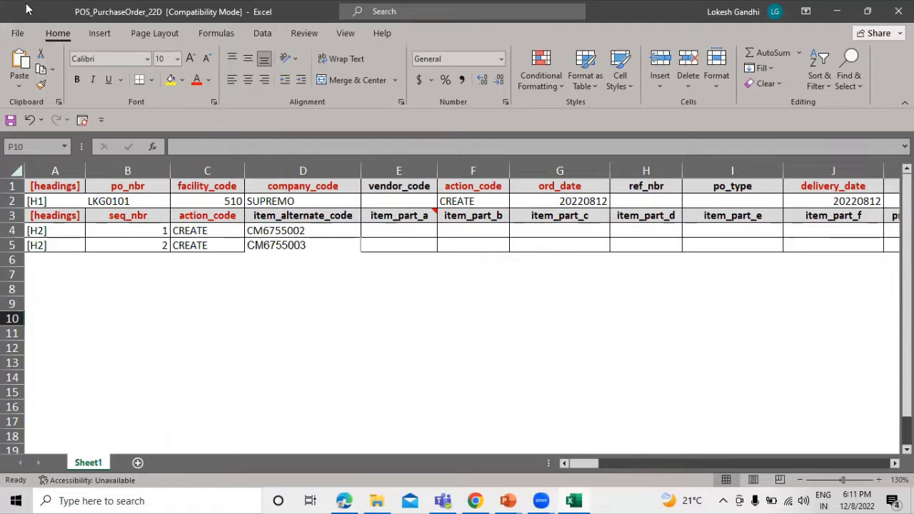
- Save the workbook as POS_PurchaseOrder_22D_new in the Downloads folder, keeping the Excel 97-2003 format, and close it
click(18, 33)
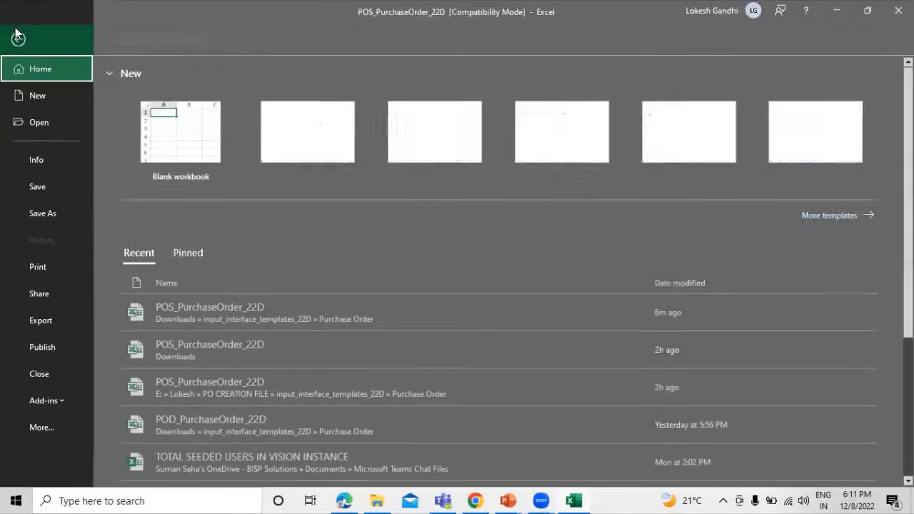
click(52, 213)
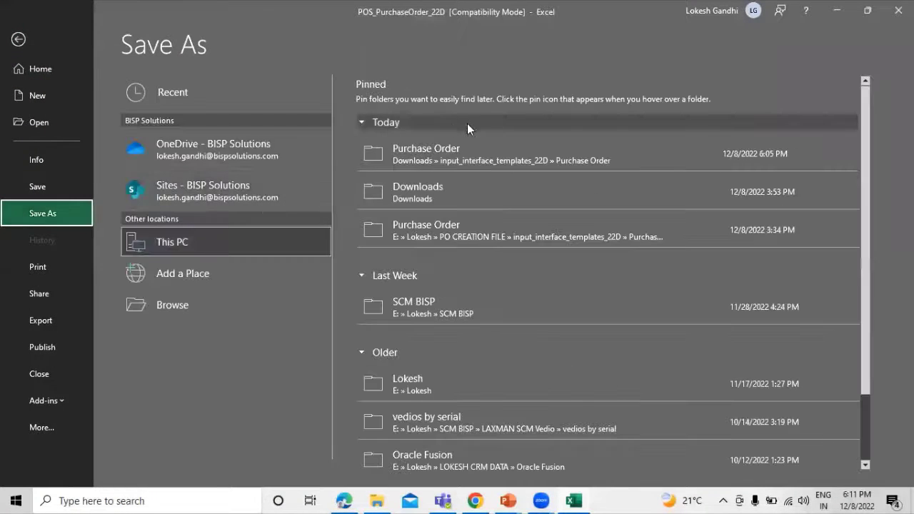
click(446, 190)
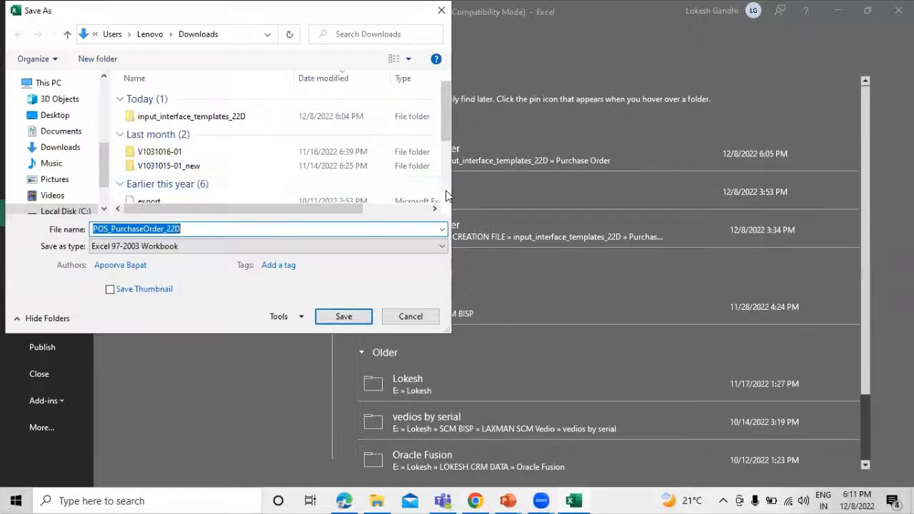
click(213, 234)
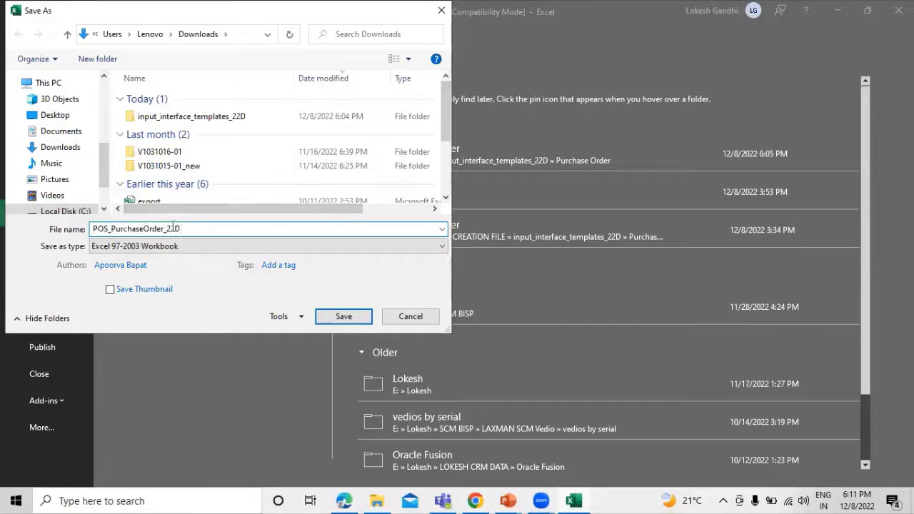
click(92, 228)
text(_new)
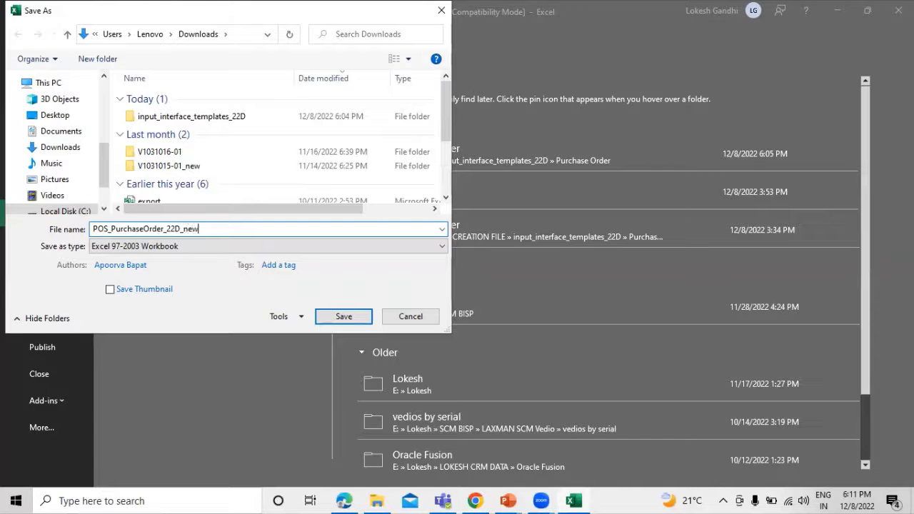
click(342, 317)
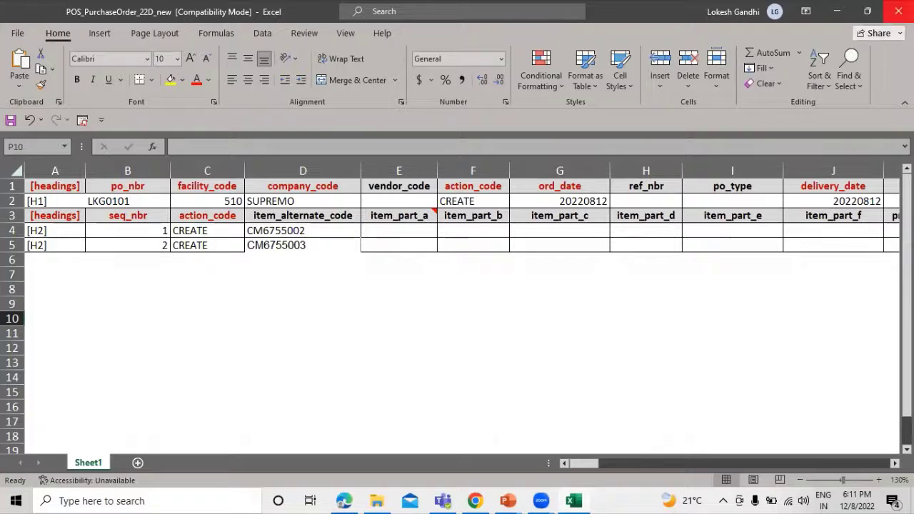
click(897, 11)
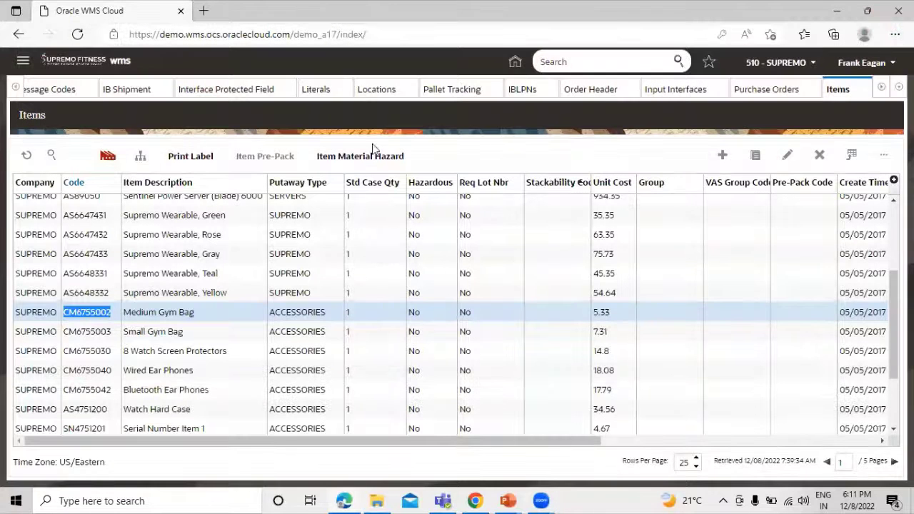
- Find and open the Input Interfaces page in Oracle WMS Cloud
click(529, 147)
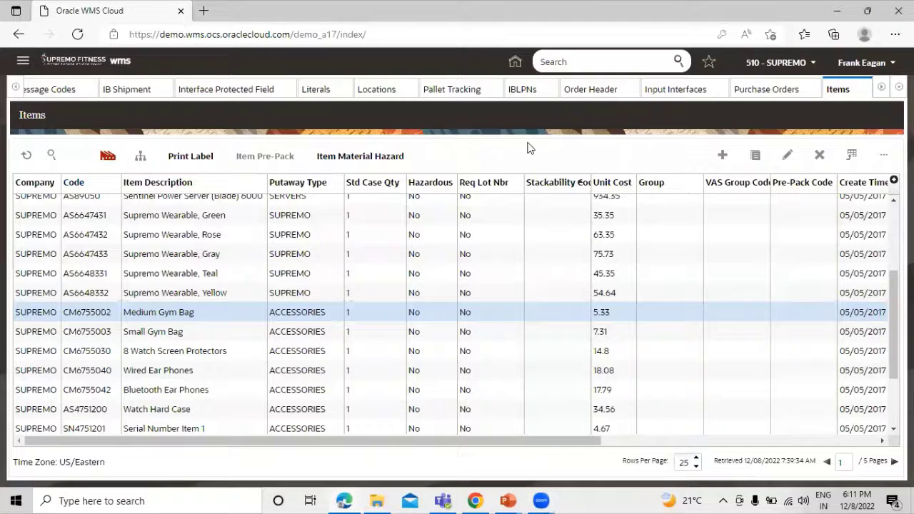
click(584, 72)
text(Input)
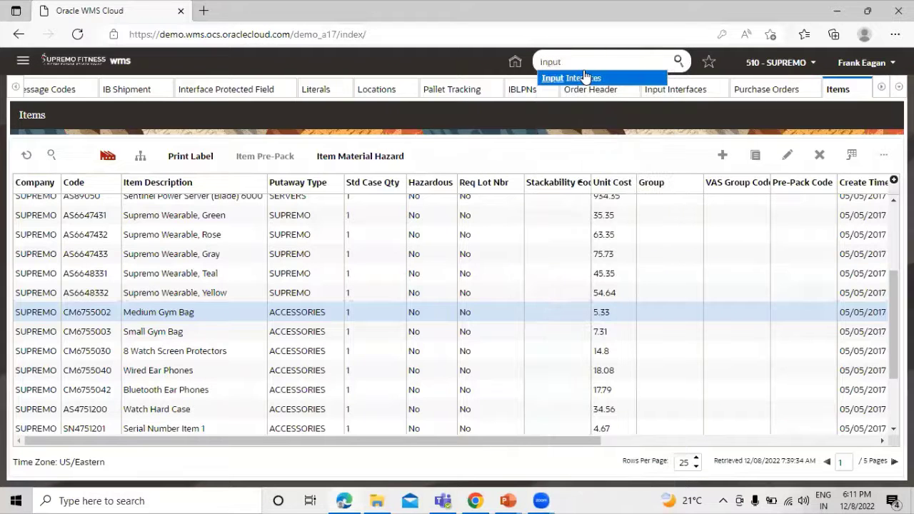
click(583, 77)
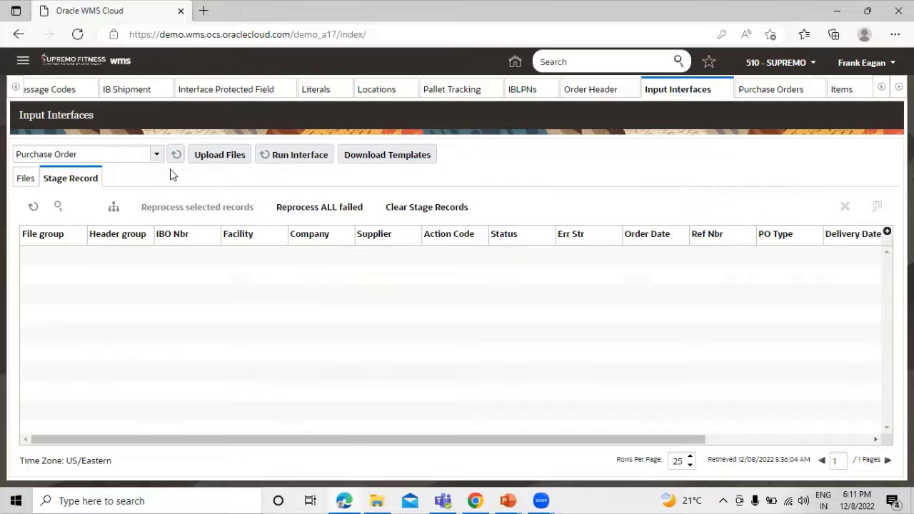
click(156, 154)
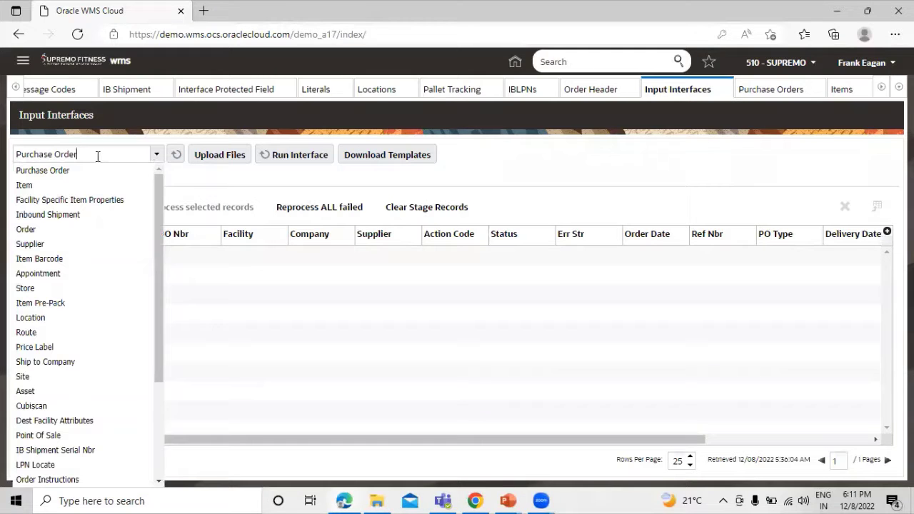
click(209, 181)
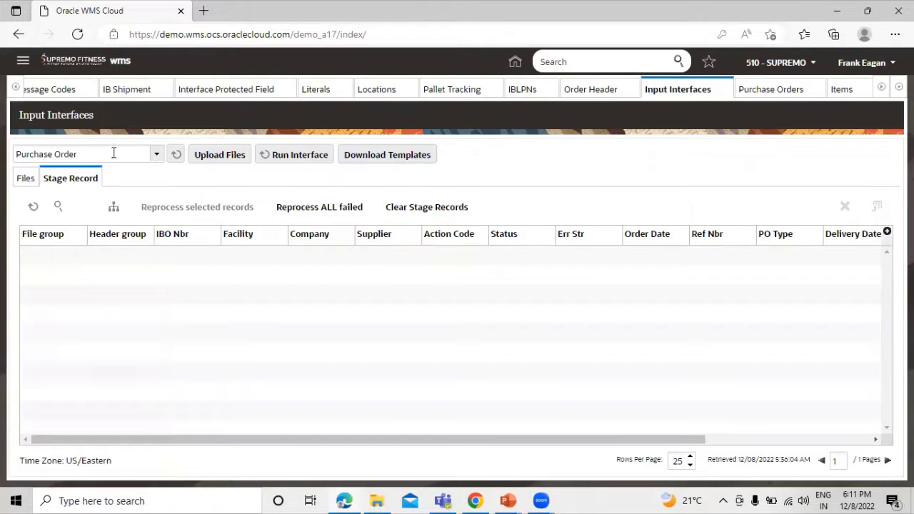
click(114, 153)
click(219, 154)
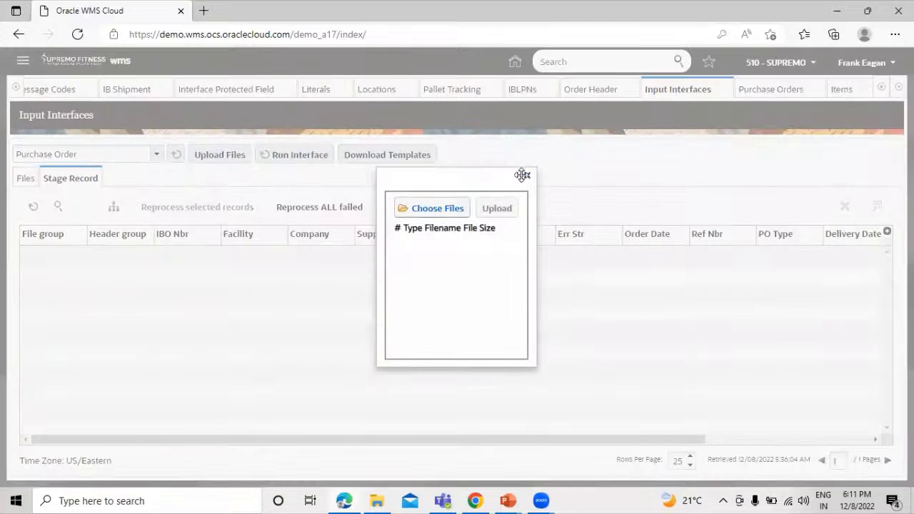
click(524, 175)
- Upload POS_PurchaseOrder_22D_new from the Downloads folder to the Purchase Order input interface
click(151, 162)
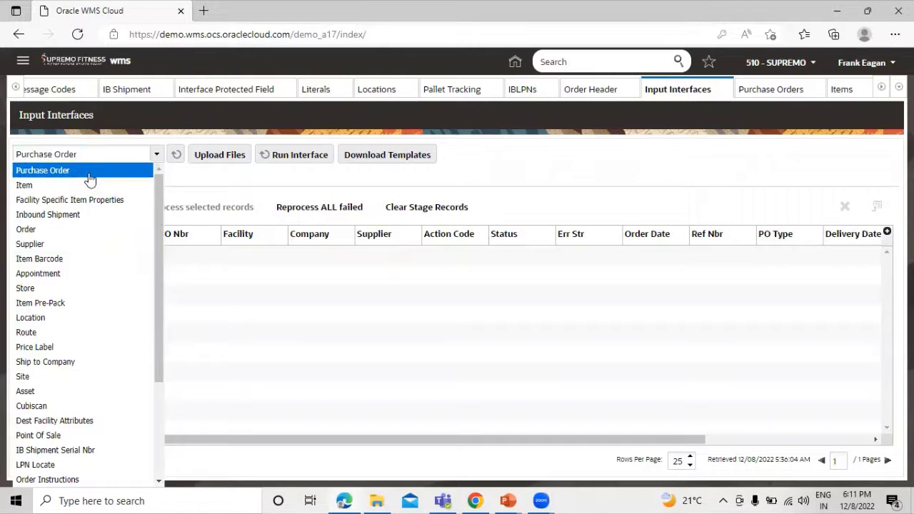
click(87, 171)
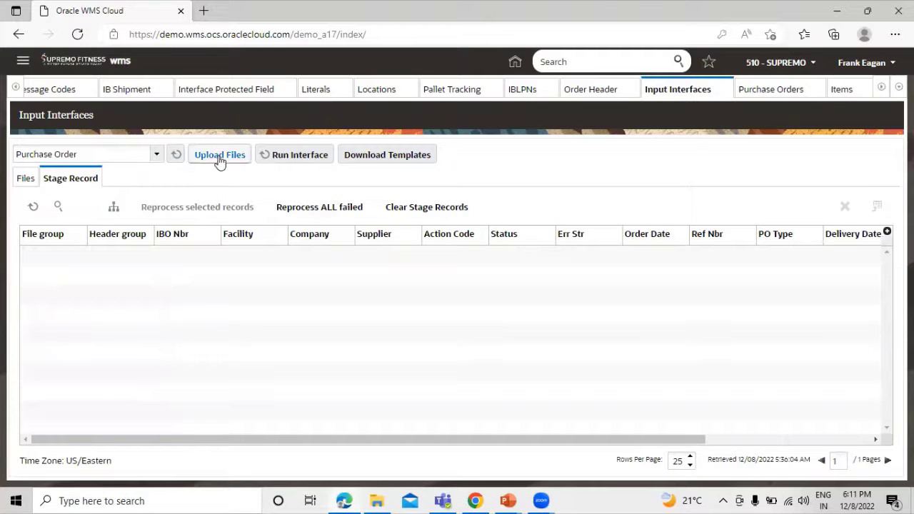
click(222, 155)
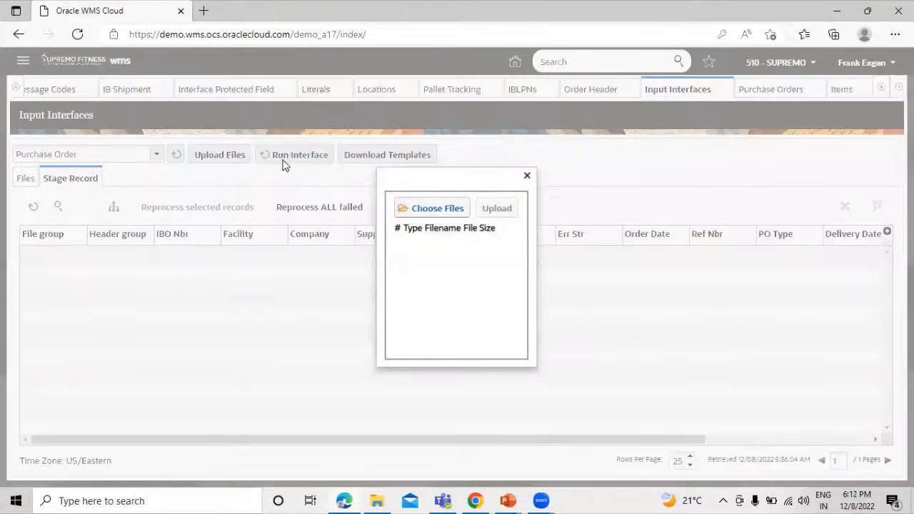
click(436, 208)
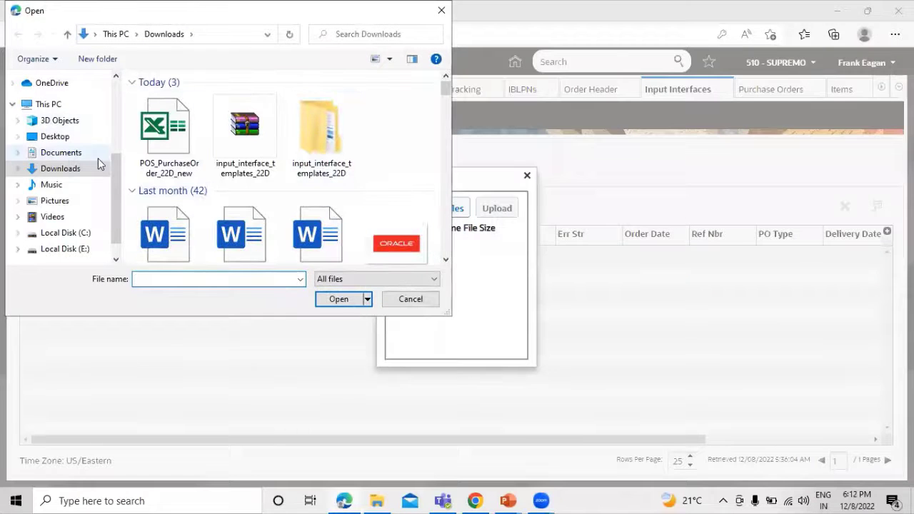
click(77, 172)
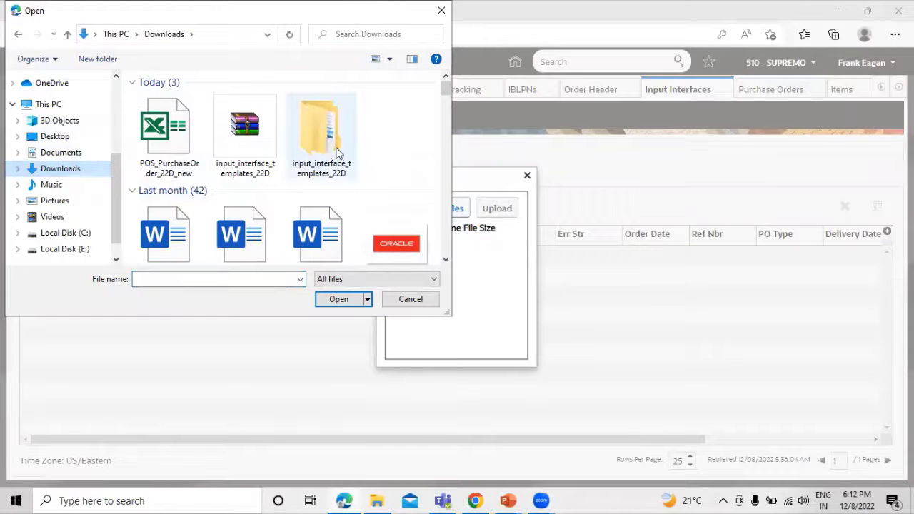
click(187, 178)
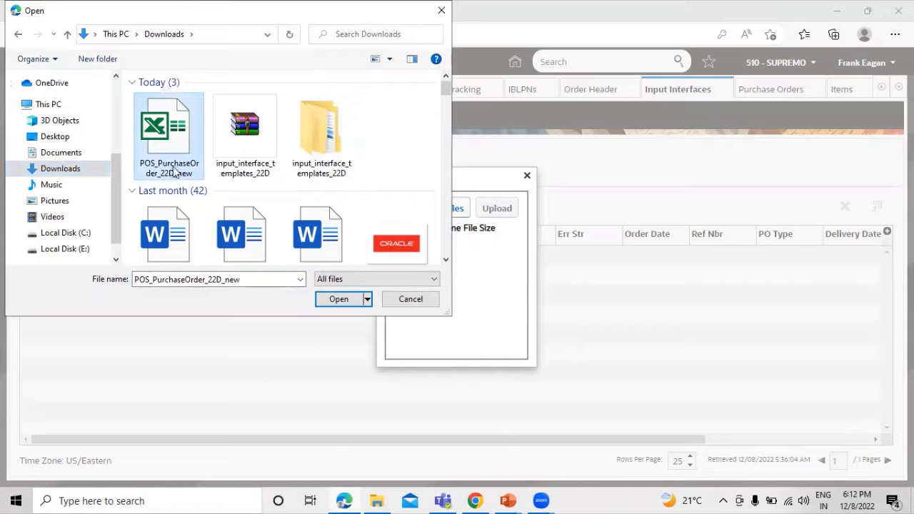
click(337, 299)
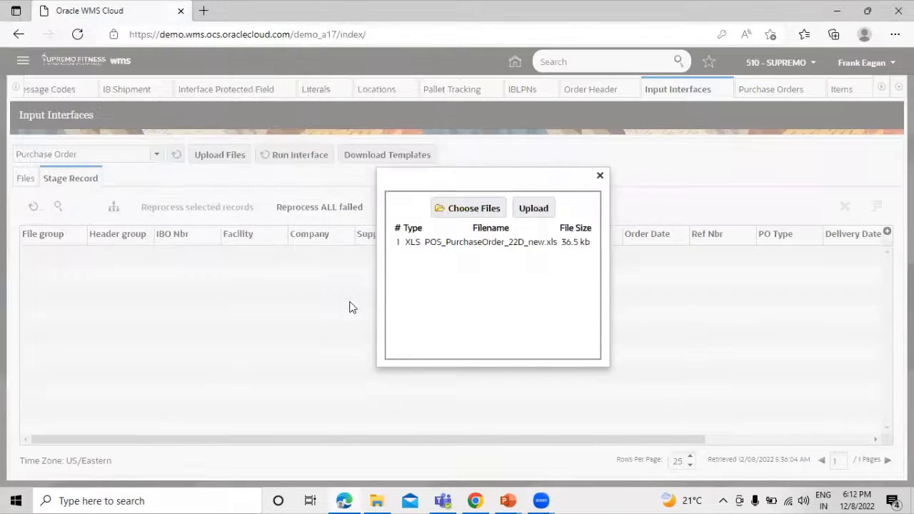
click(539, 211)
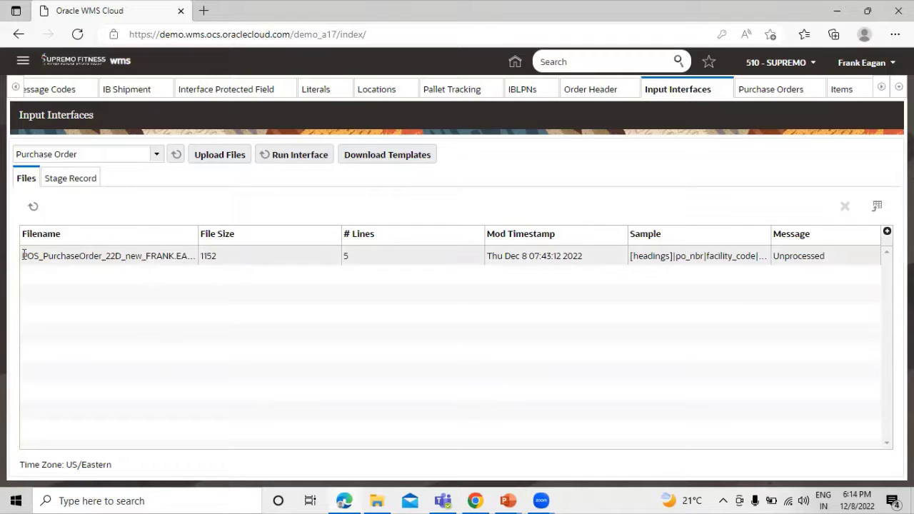
- Examine the uploaded file's entry in the Files list, resizing the Filename column to read its name
drag(21, 256, 143, 261)
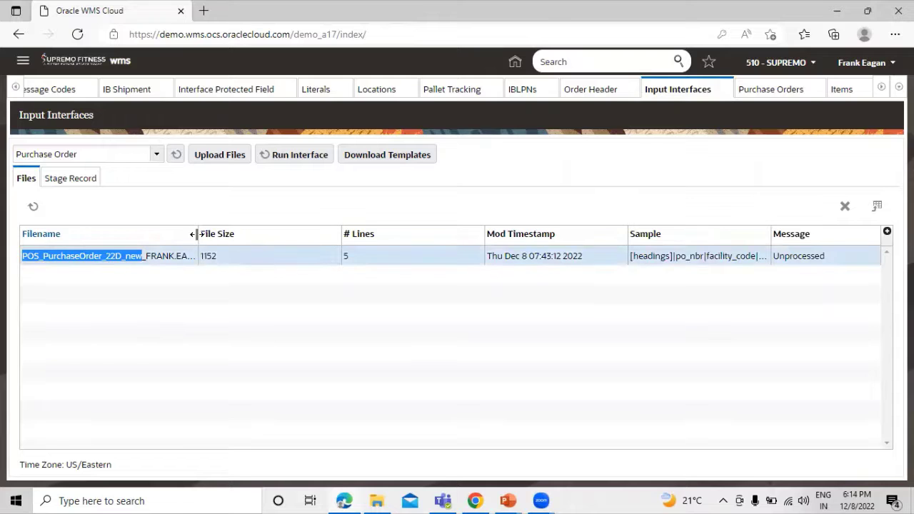
drag(197, 234, 279, 235)
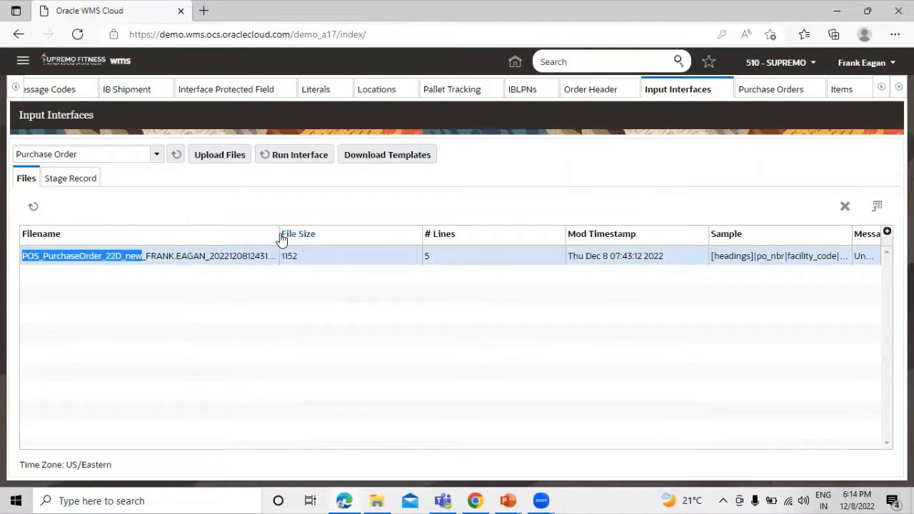
drag(280, 236, 167, 235)
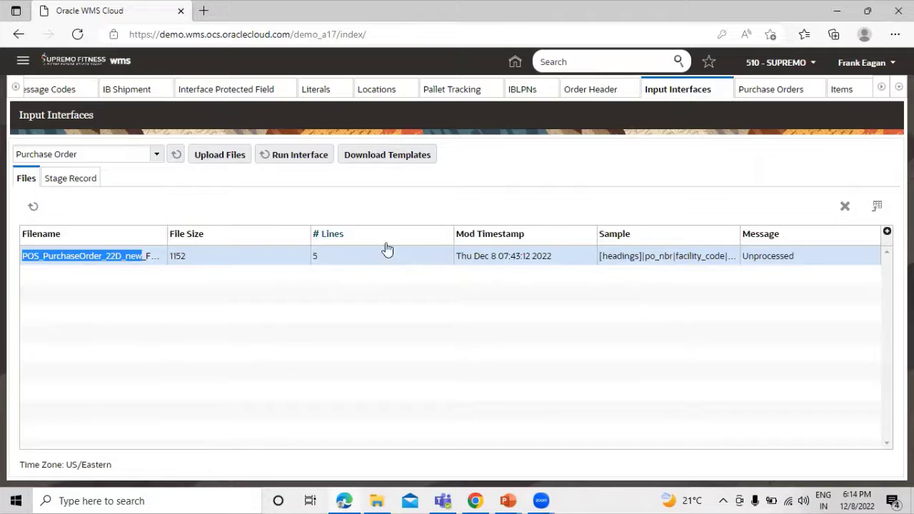
- Run the Purchase Order interface on the uploaded file and acknowledge the processing notice
click(240, 271)
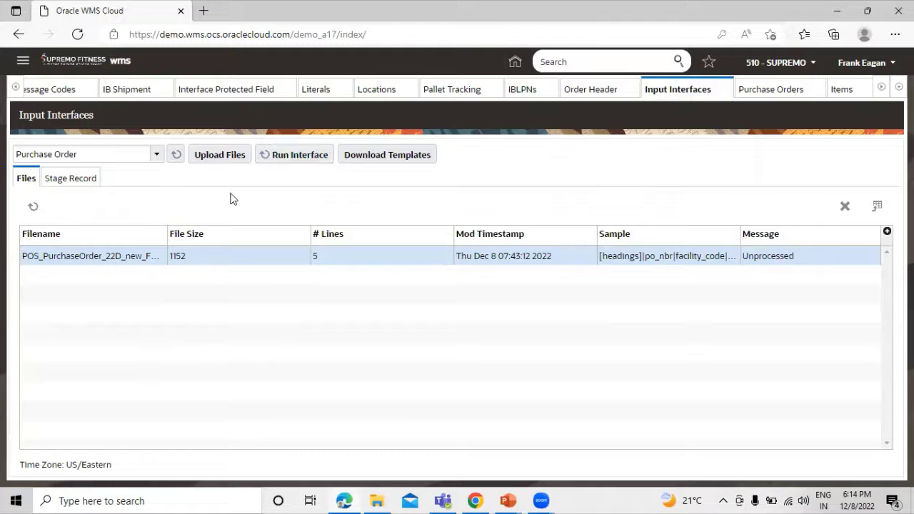
click(302, 157)
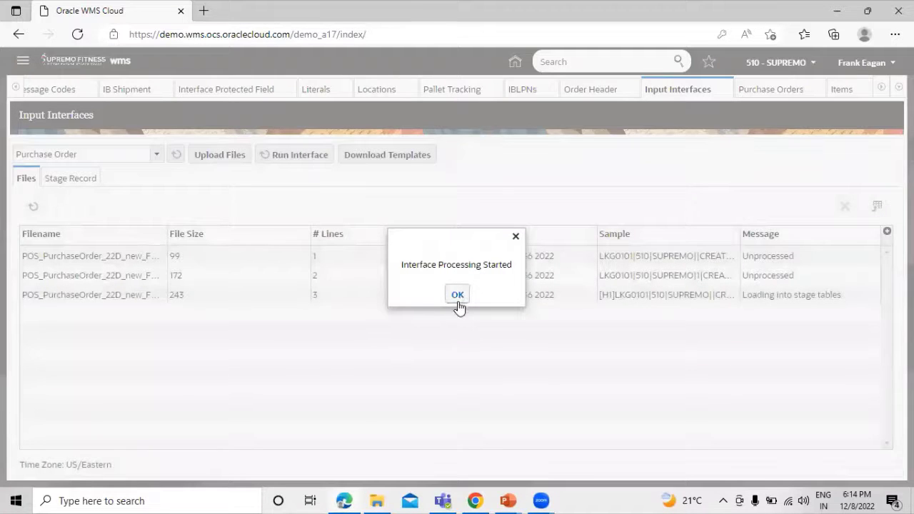
click(458, 295)
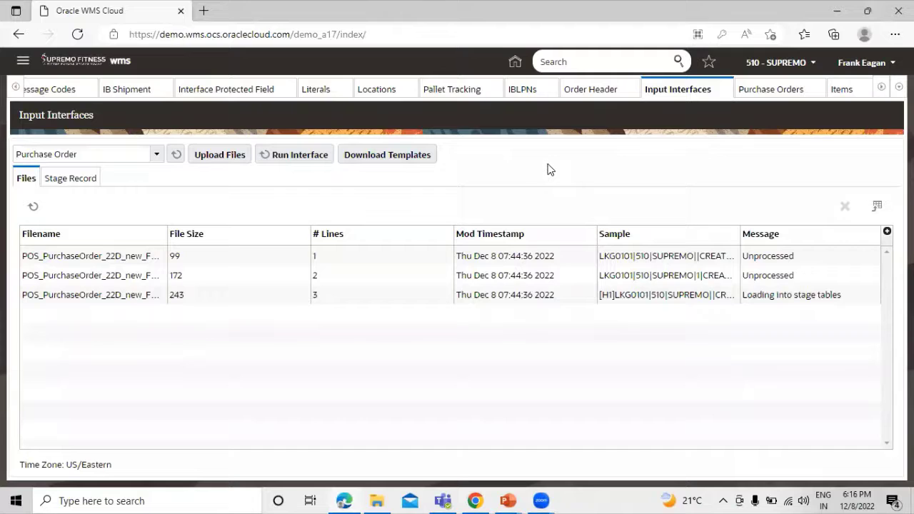
- Open the Purchase Orders page and refresh the list to check the newly imported purchase order
click(589, 61)
text(pu)
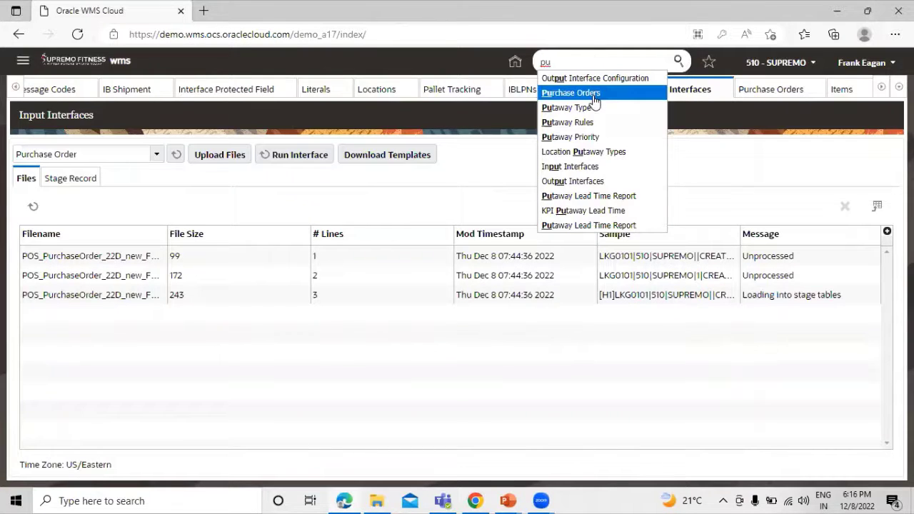
click(594, 94)
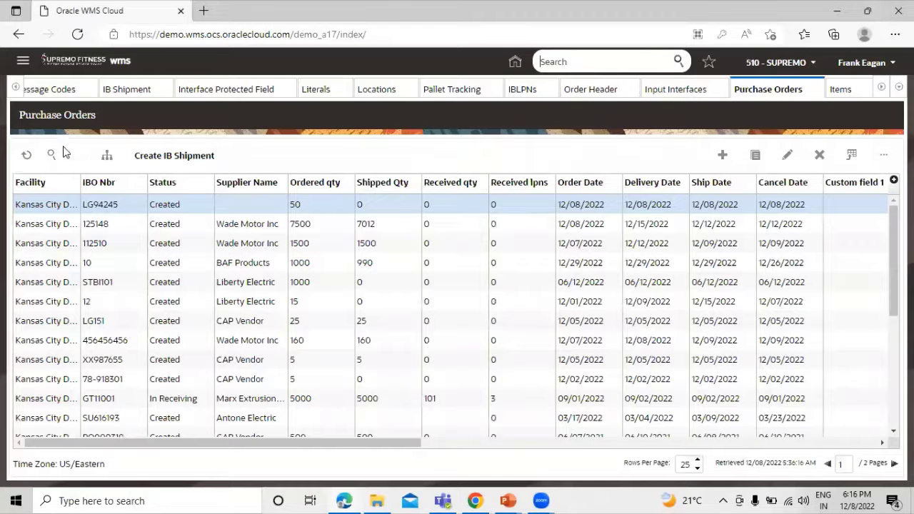
click(26, 154)
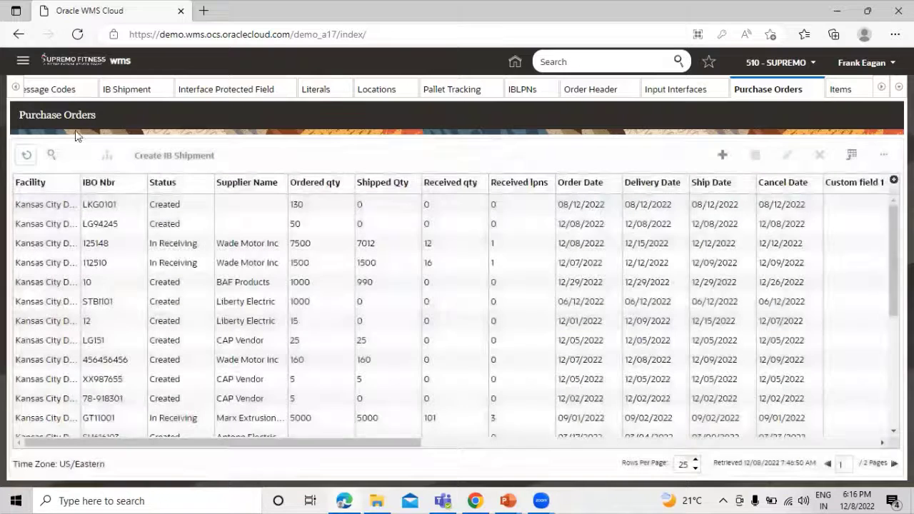
drag(81, 207, 88, 204)
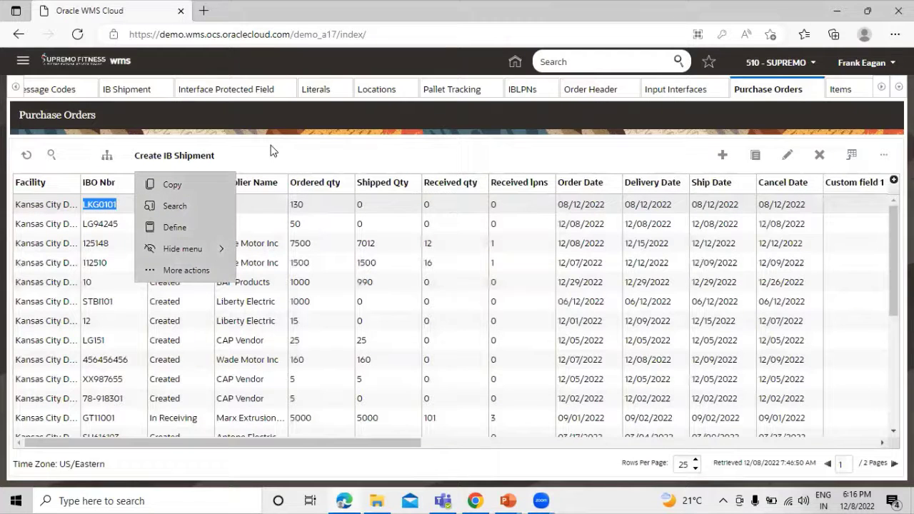
click(404, 172)
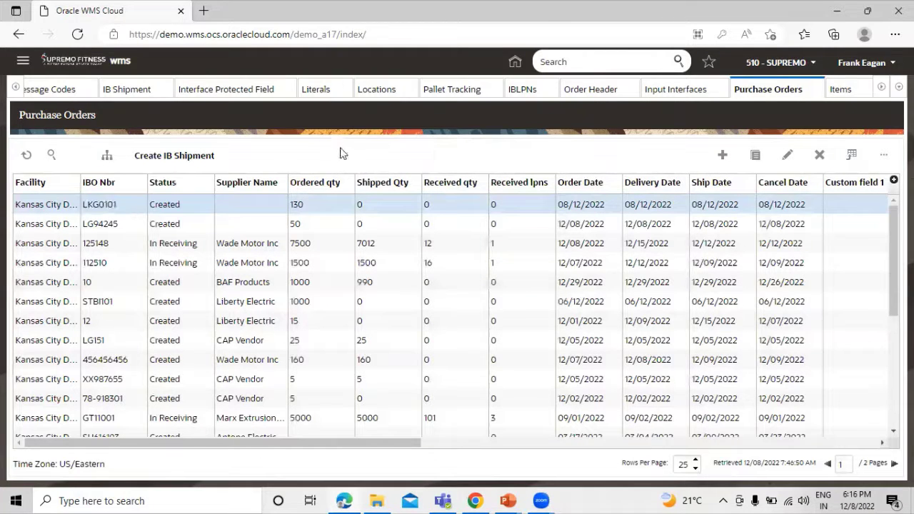